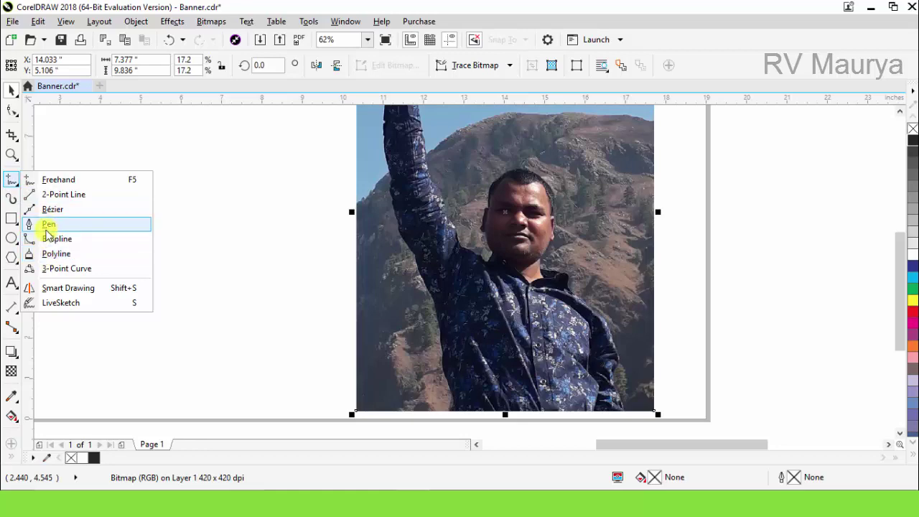
Step: With the Pen tool, start the outline on the man's edge and along the raised arm
click(48, 224)
scroll(467, 415, up, 5)
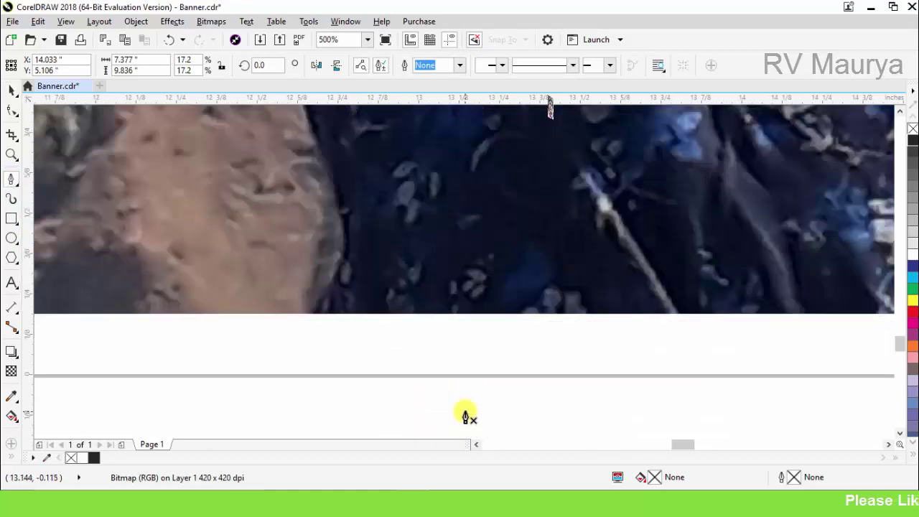
click(323, 317)
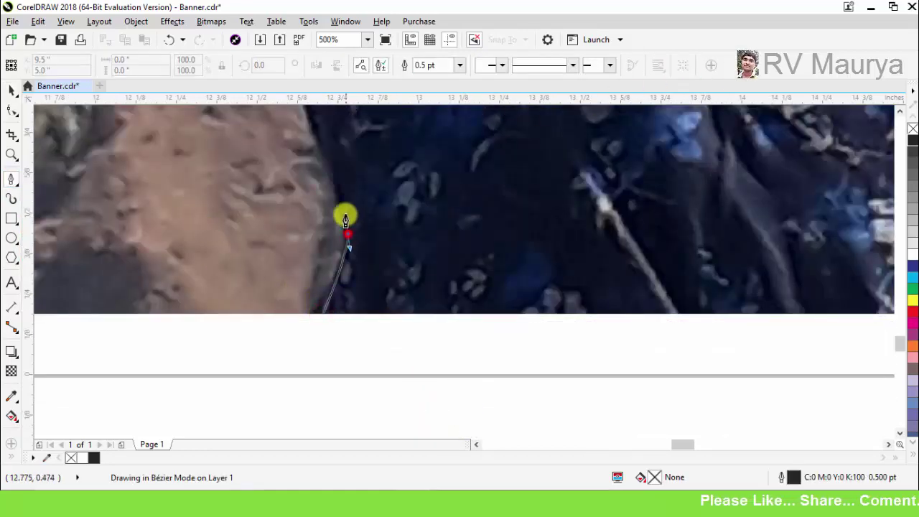
double_click(345, 213)
scroll(357, 242, down, 5)
scroll(336, 182, up, 3)
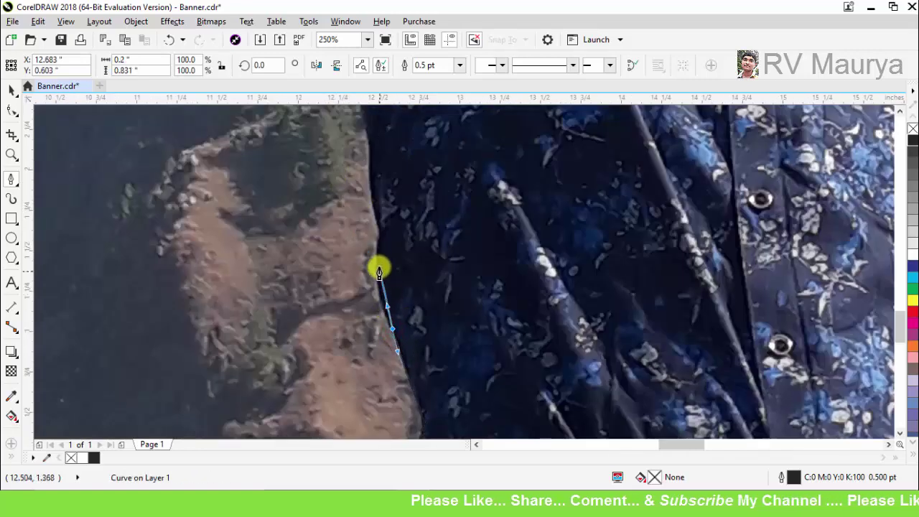
scroll(378, 219, down, 3)
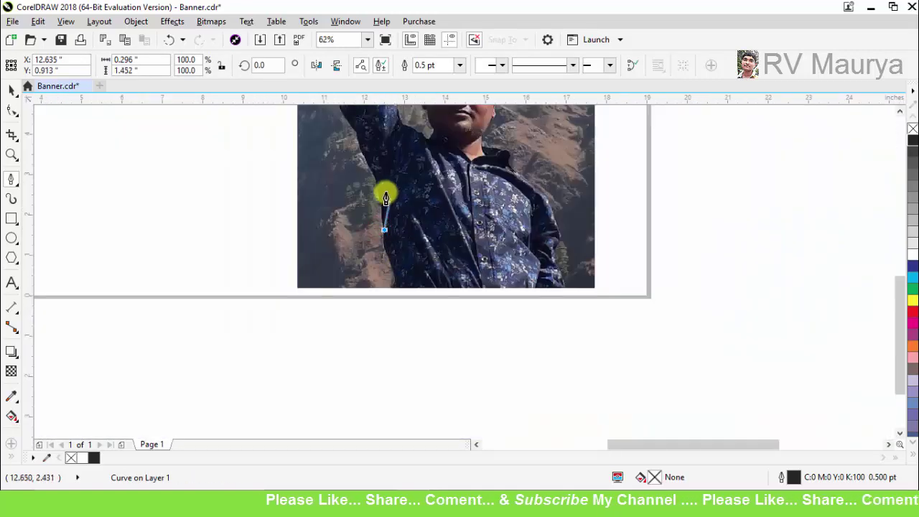
scroll(351, 267, up, 3)
click(372, 279)
scroll(344, 148, up, 3)
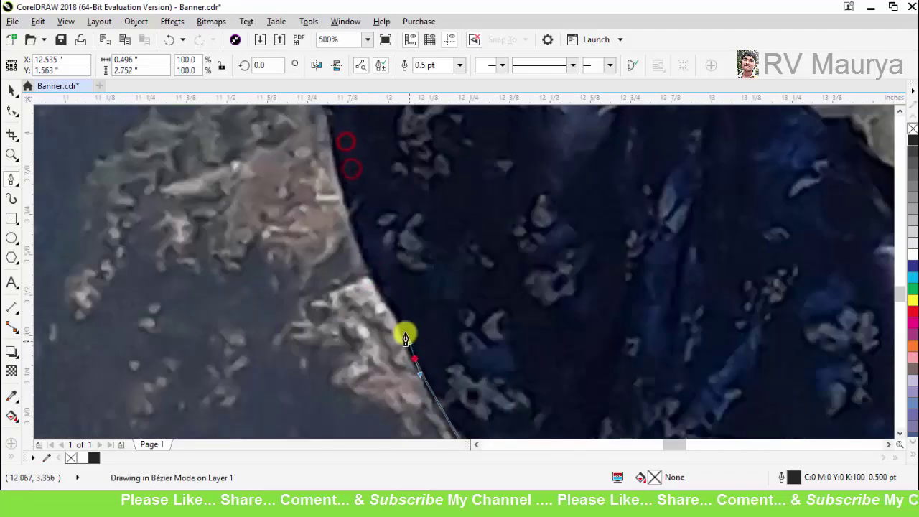
scroll(406, 362, down, 3)
scroll(345, 237, down, 3)
scroll(375, 366, up, 3)
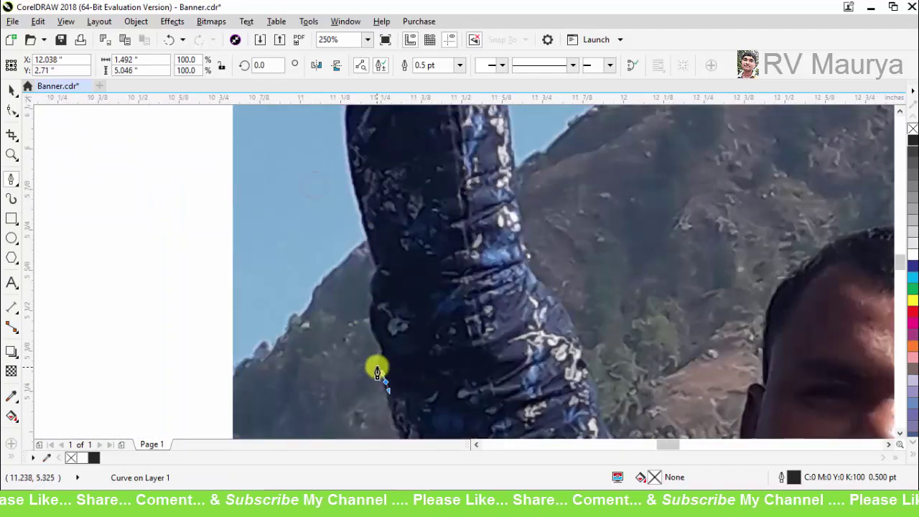
scroll(367, 232, up, 2)
scroll(368, 244, up, 2)
scroll(372, 140, down, 4)
scroll(385, 188, up, 3)
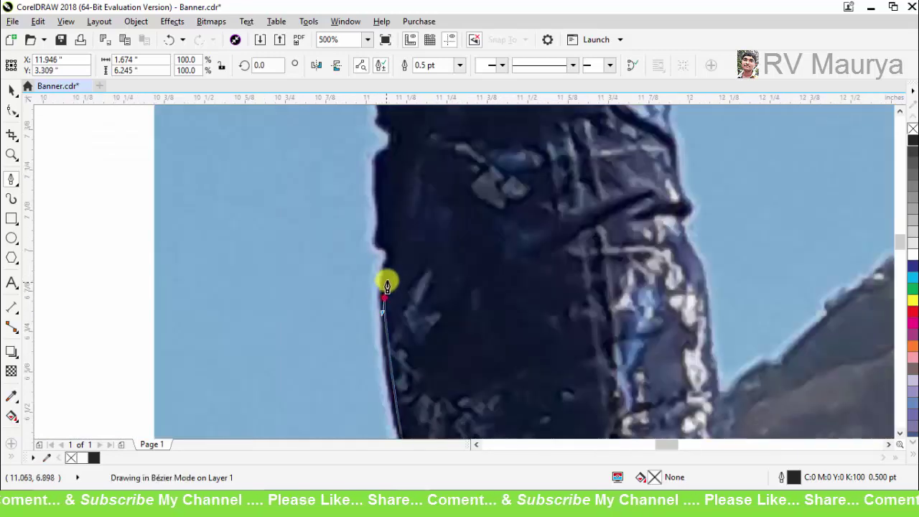
scroll(396, 131, down, 2)
scroll(384, 157, up, 2)
Step: Continue the outline nodes along the sleeve edge up to the hand
click(476, 332)
click(476, 256)
click(467, 180)
scroll(523, 197, down, 2)
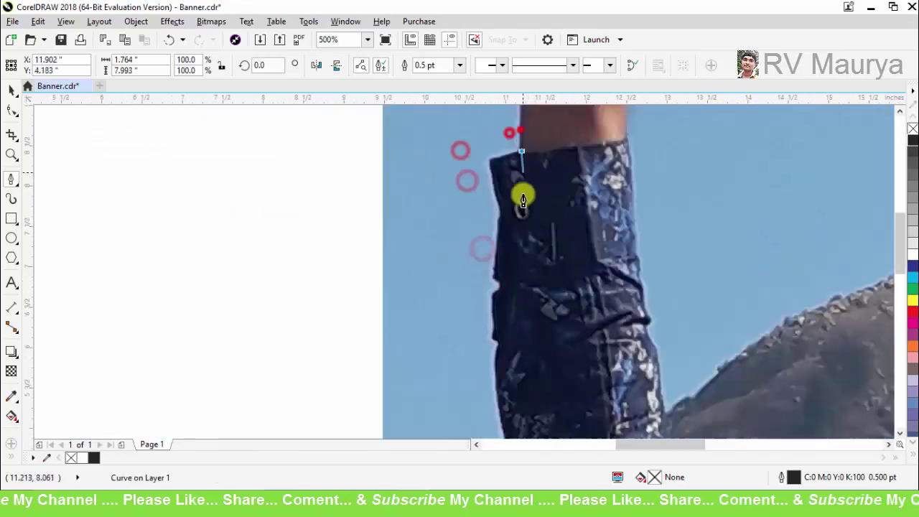
scroll(507, 179, up, 3)
click(513, 260)
click(507, 174)
scroll(540, 177, down, 3)
scroll(539, 176, up, 3)
Step: Trace around the index, middle and ring fingers and onto the little finger
click(522, 338)
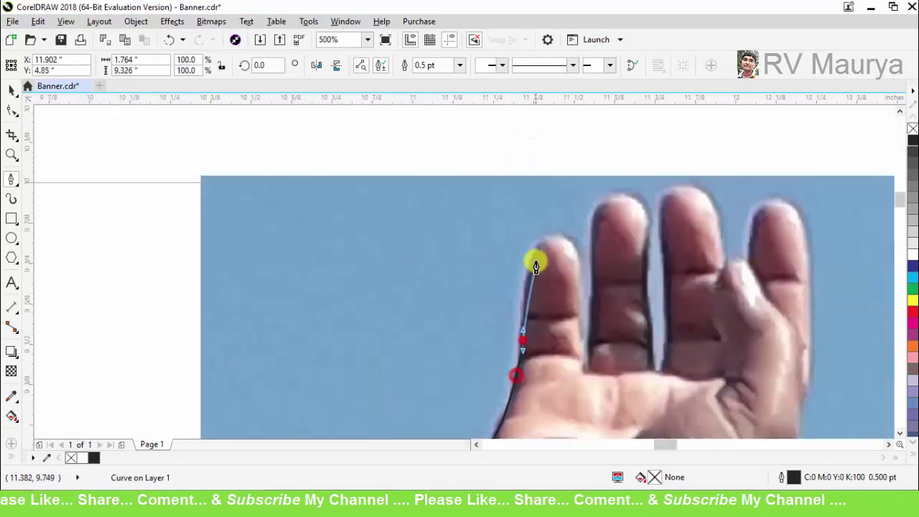
click(575, 238)
click(583, 326)
click(586, 367)
click(605, 194)
click(646, 208)
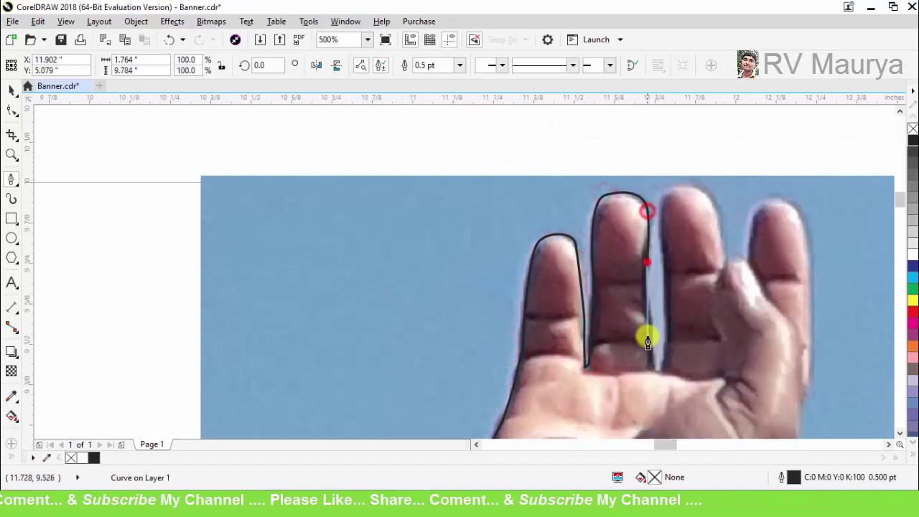
click(658, 370)
click(665, 350)
click(662, 191)
click(717, 219)
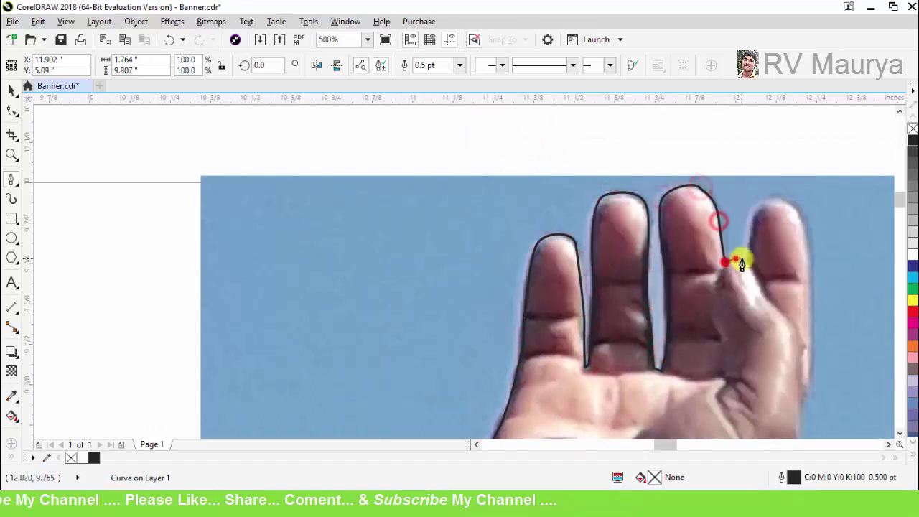
click(733, 260)
click(755, 204)
click(799, 208)
click(808, 267)
scroll(810, 369, down, 6)
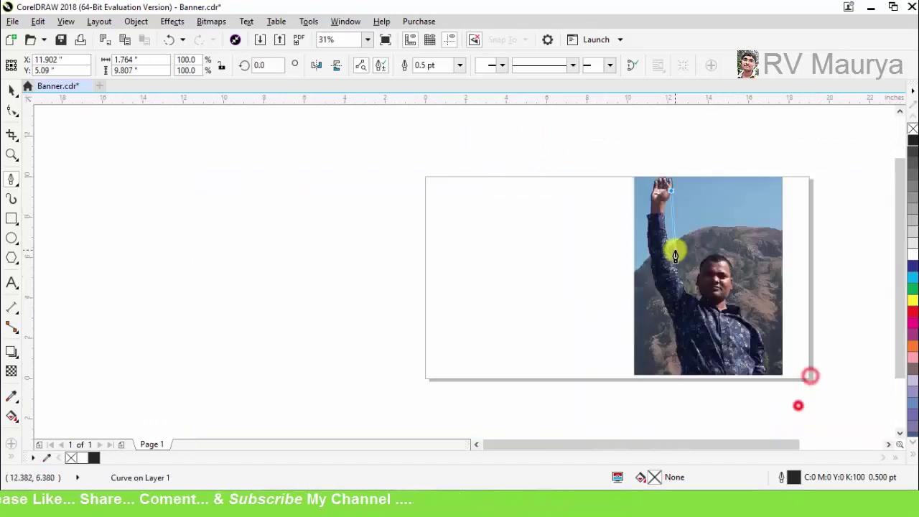
Step: Add outline nodes down the palm's edge to the cuff
scroll(675, 251, up, 6)
click(621, 286)
click(603, 322)
click(594, 353)
click(571, 379)
scroll(571, 379, down, 3)
scroll(579, 287, up, 3)
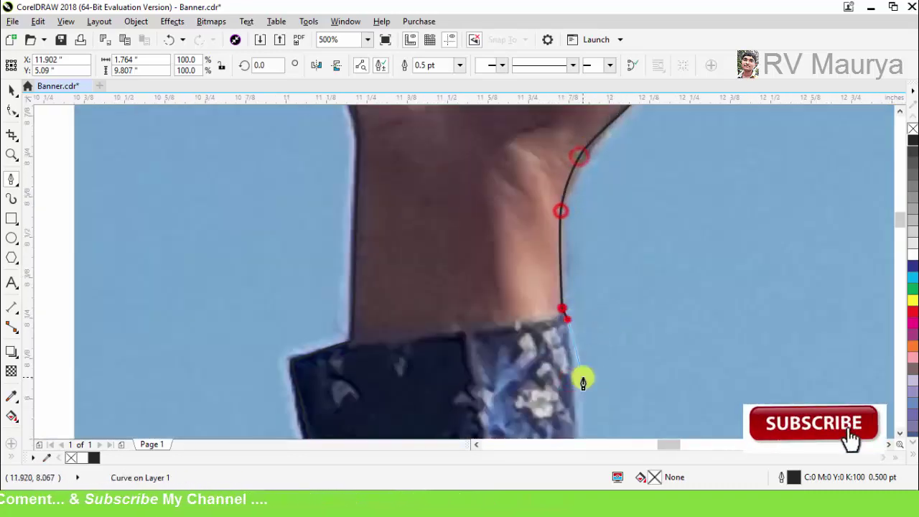
click(583, 382)
scroll(582, 382, down, 2)
click(560, 420)
scroll(551, 292, down, 2)
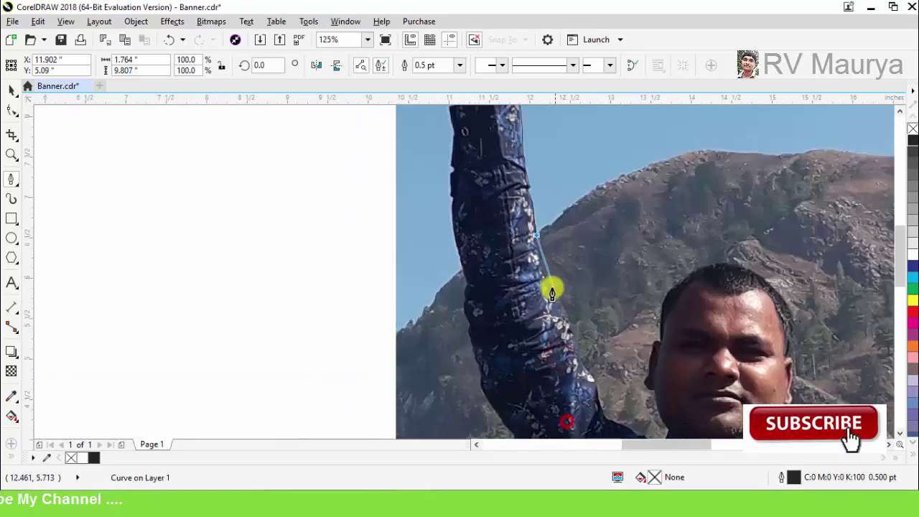
scroll(572, 338, up, 2)
Step: Trace the arm's outer edge and curve the outline along the hair
click(484, 159)
click(510, 234)
click(610, 277)
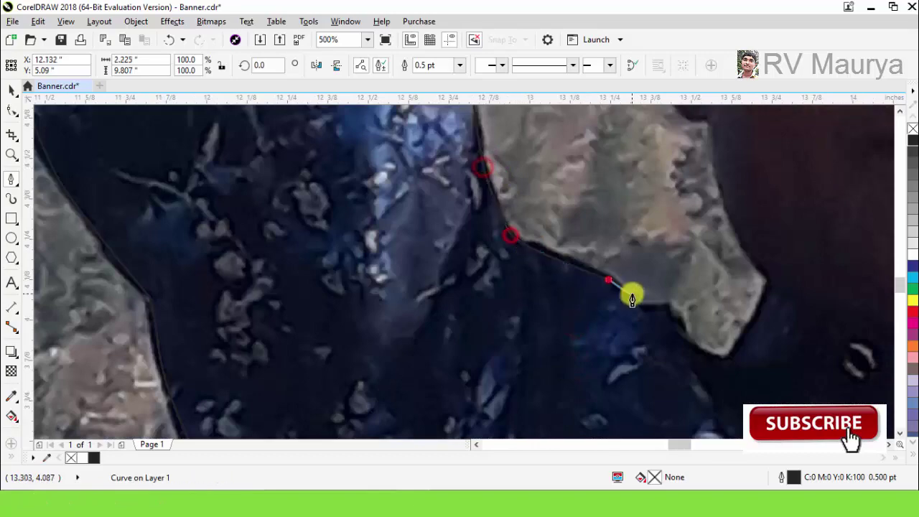
drag(635, 305, 661, 306)
click(680, 336)
drag(722, 359, 725, 362)
click(752, 314)
click(762, 275)
scroll(701, 122, up, 1)
scroll(611, 251, down, 2)
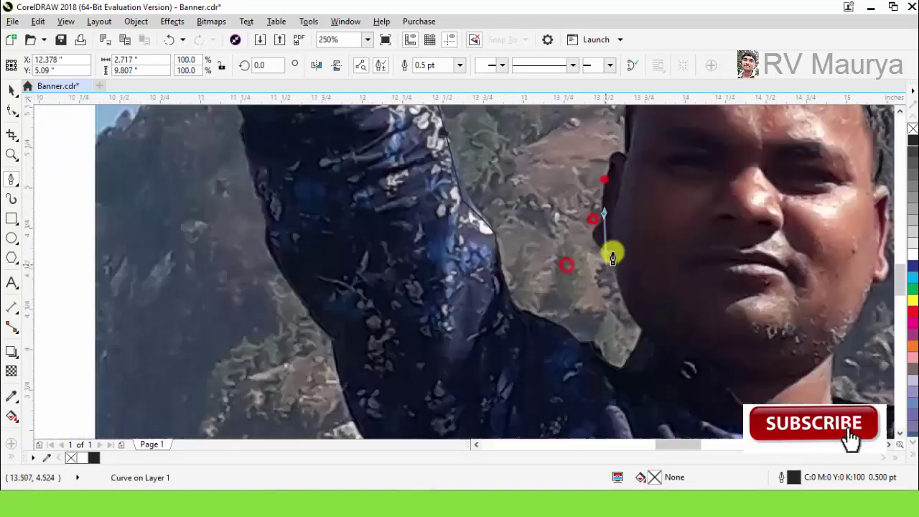
scroll(588, 216, up, 2)
drag(553, 317, 561, 287)
drag(575, 239, 631, 180)
scroll(632, 180, up, 1)
scroll(687, 184, down, 1)
mouse_move(652, 278)
mouse_down()
mouse_move(732, 225)
mouse_move(692, 253)
mouse_up()
scroll(732, 225, down, 1)
scroll(693, 253, down, 3)
scroll(566, 309, up, 3)
scroll(543, 301, down, 3)
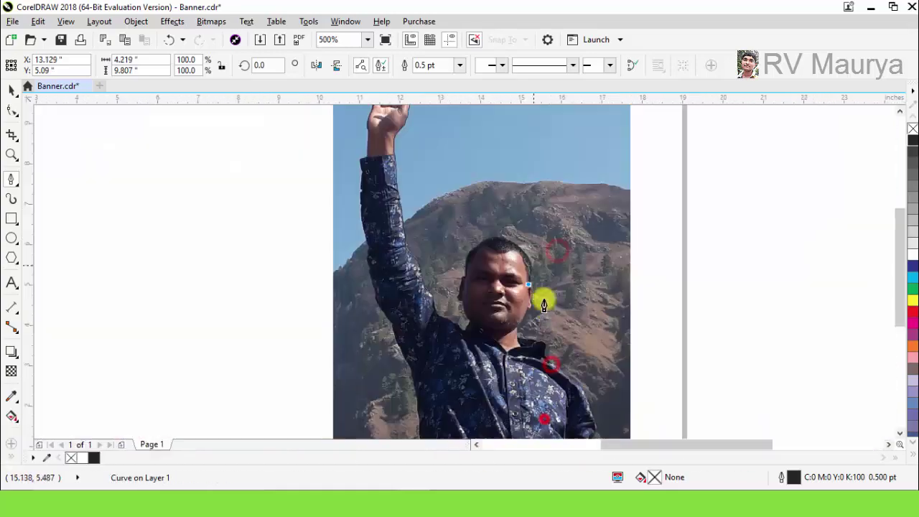
scroll(543, 301, up, 3)
Step: Curve the outline around the ear, chin and jaw
drag(483, 233, 481, 287)
drag(472, 337, 447, 421)
scroll(447, 420, down, 2)
scroll(467, 246, up, 2)
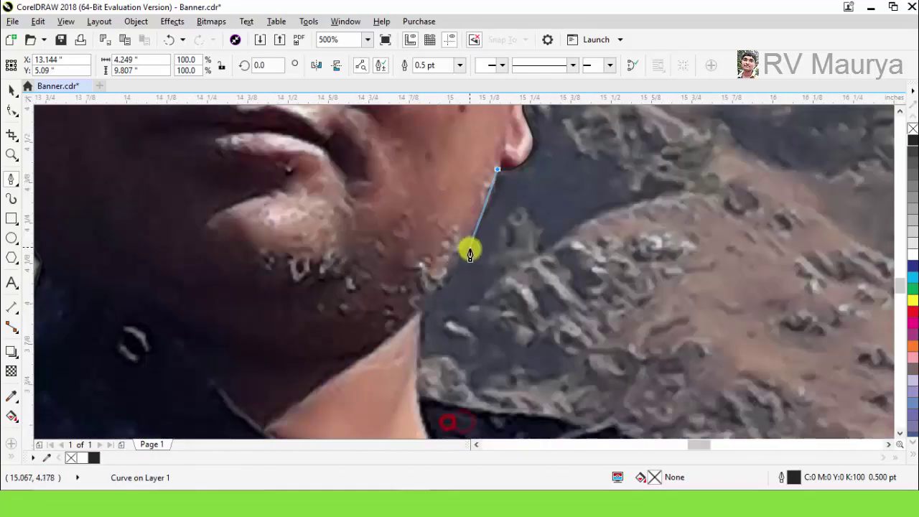
scroll(467, 247, up, 1)
drag(419, 303, 419, 331)
scroll(419, 331, down, 2)
Step: Extend the outline along the shirt collar and shoulder down to the photo's bottom edge
drag(550, 337, 605, 352)
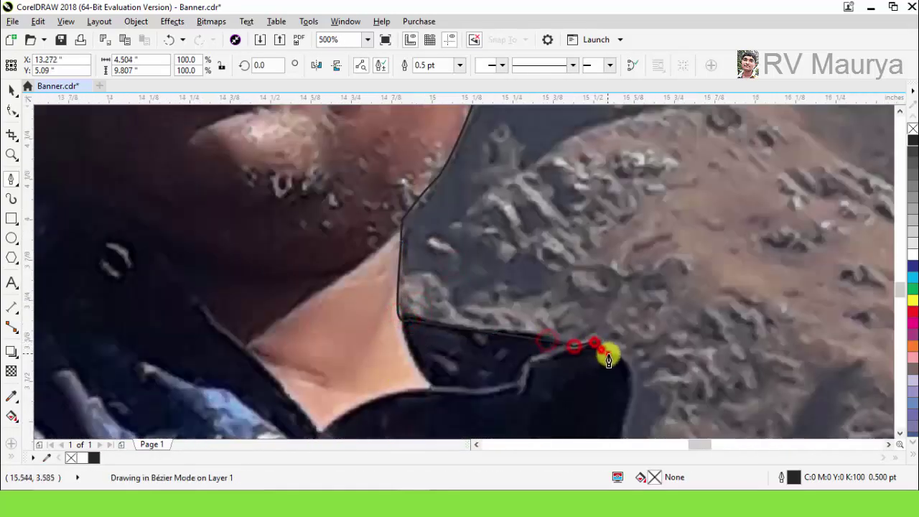
scroll(605, 352, down, 1)
scroll(583, 271, up, 1)
drag(584, 270, 573, 303)
scroll(642, 335, down, 1)
scroll(575, 266, up, 1)
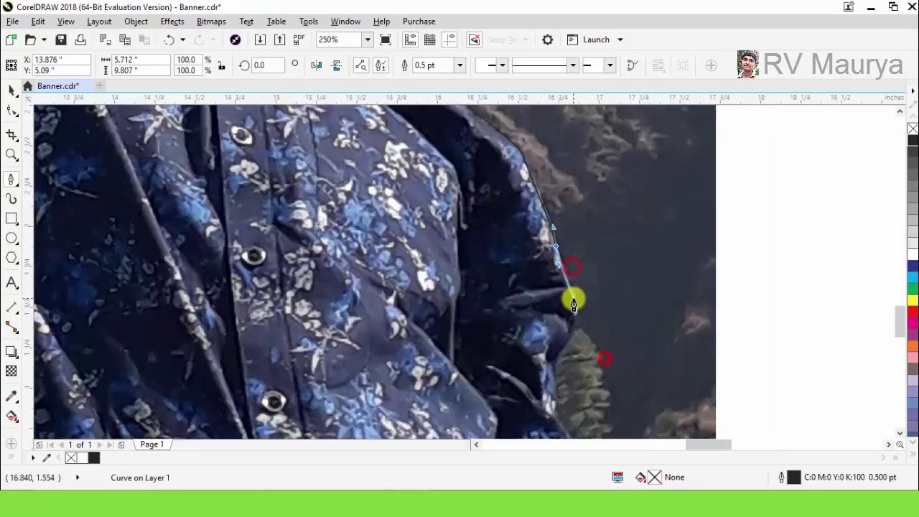
scroll(558, 418, down, 2)
click(550, 398)
scroll(525, 338, down, 1)
scroll(275, 340, up, 3)
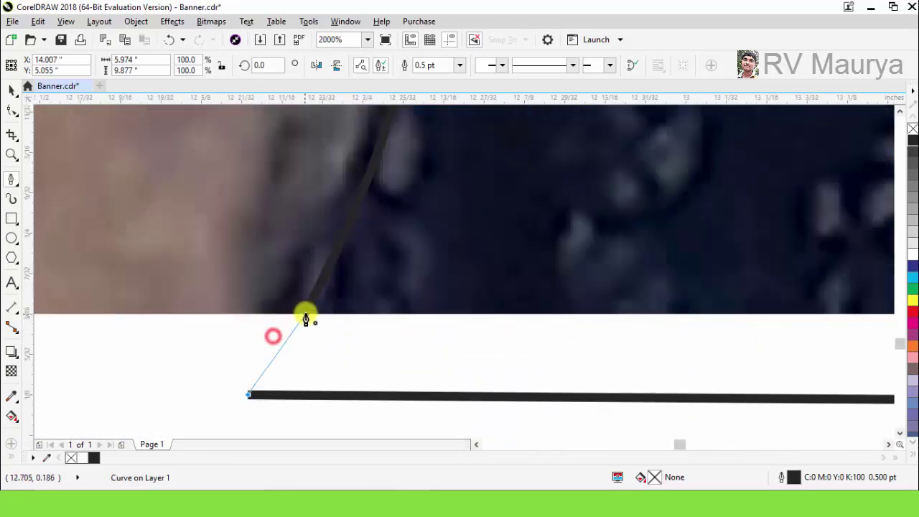
scroll(308, 318, down, 5)
click(304, 316)
Step: Zoom the view and select the photo
key(z)
scroll(344, 211, down, 3)
scroll(345, 156, up, 4)
key(space)
click(521, 154)
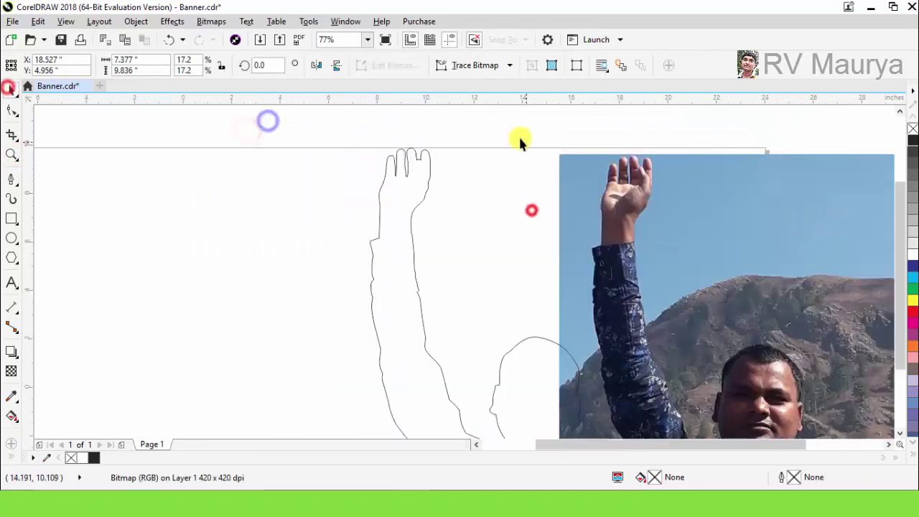
Step: Apply an Effects > Adjust > Tone Curve with the midpoint raised to brighten the photo
scroll(494, 145, down, 3)
scroll(495, 144, up, 2)
click(172, 21)
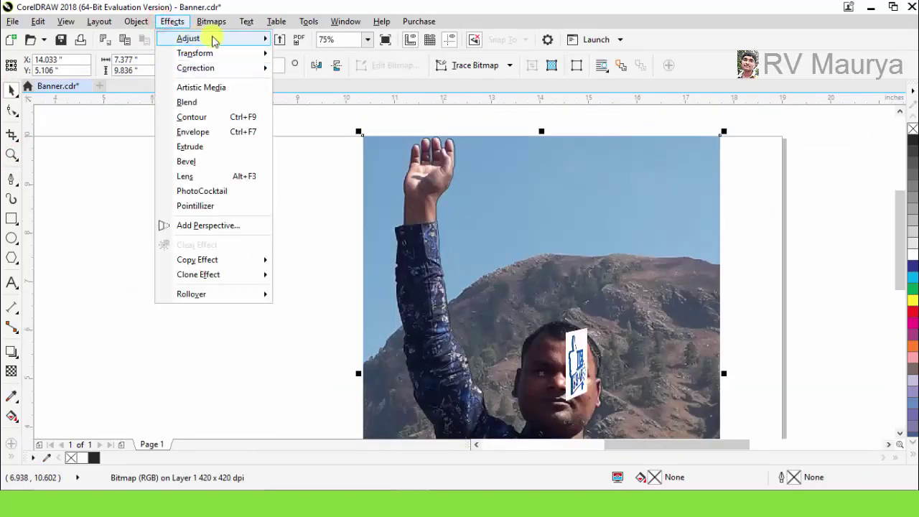
mouse_move(208, 39)
click(304, 88)
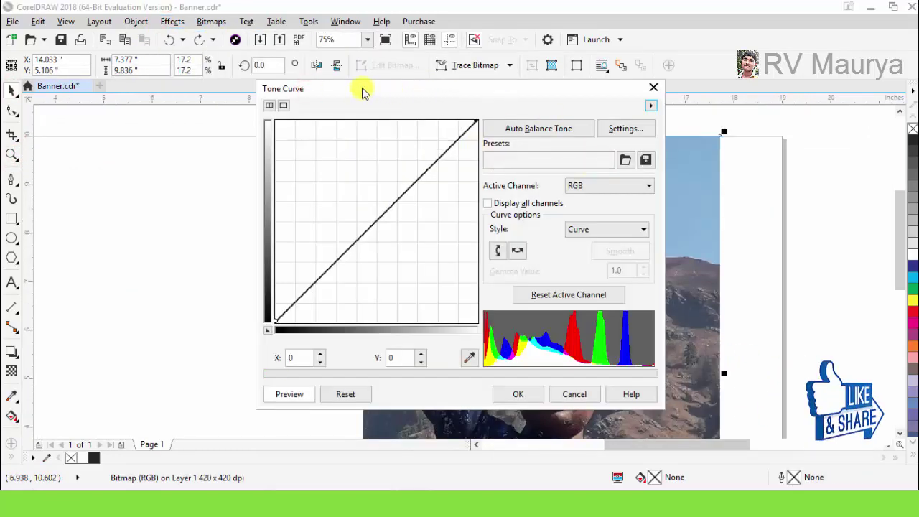
drag(366, 89, 730, 114)
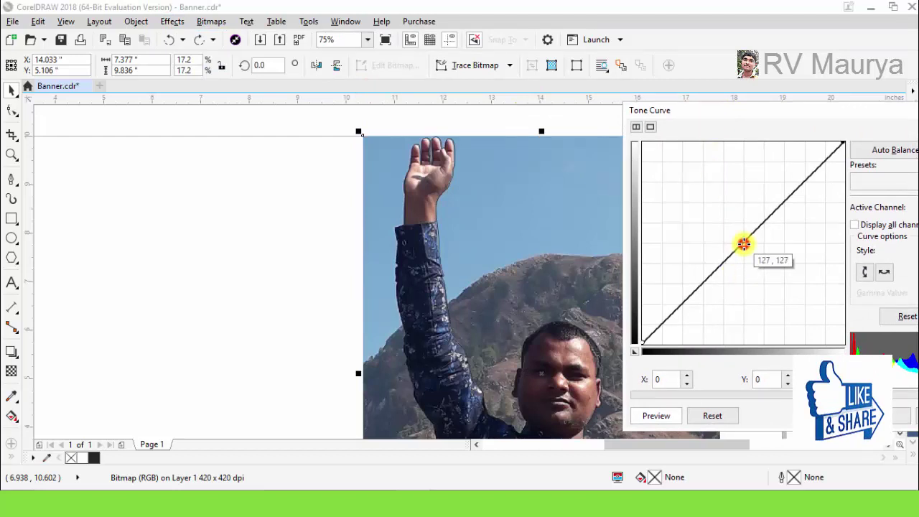
drag(743, 244, 707, 213)
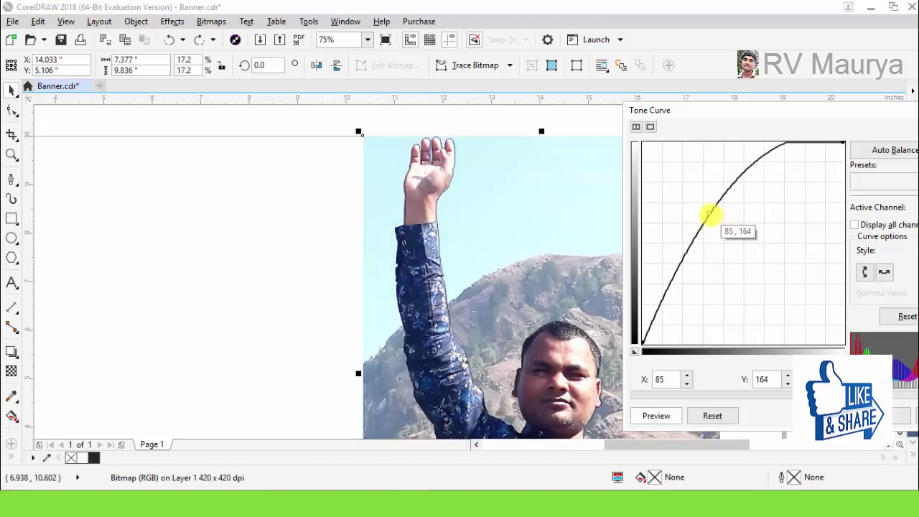
key(Return)
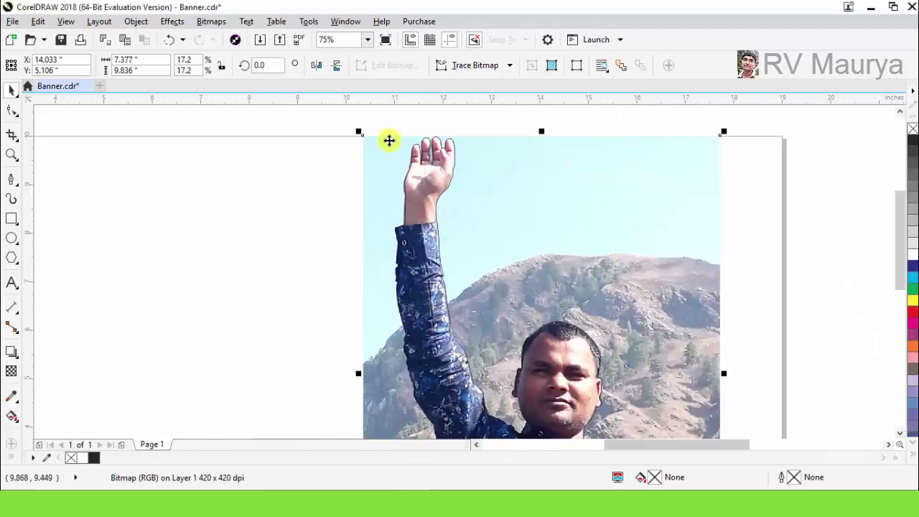
Step: PowerClip the photo inside the man's traced outline with Place Inside Frame
click(172, 21)
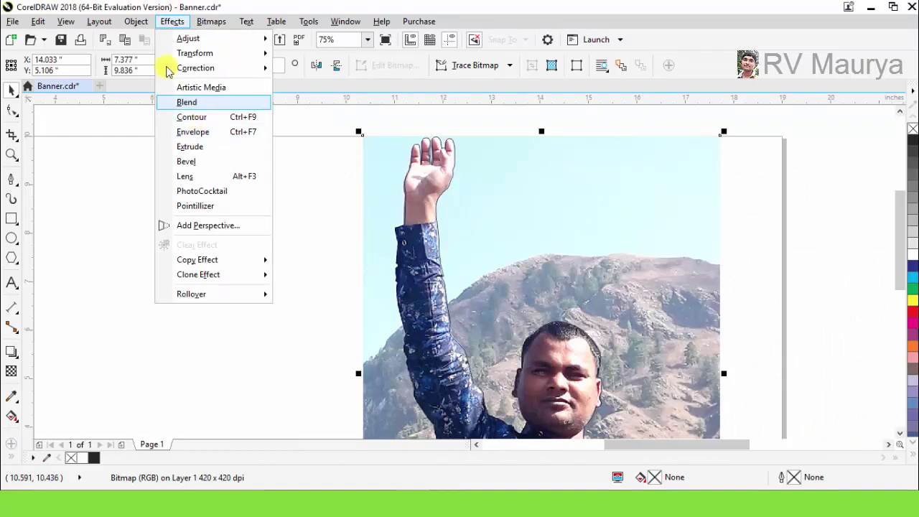
mouse_move(146, 29)
mouse_move(223, 144)
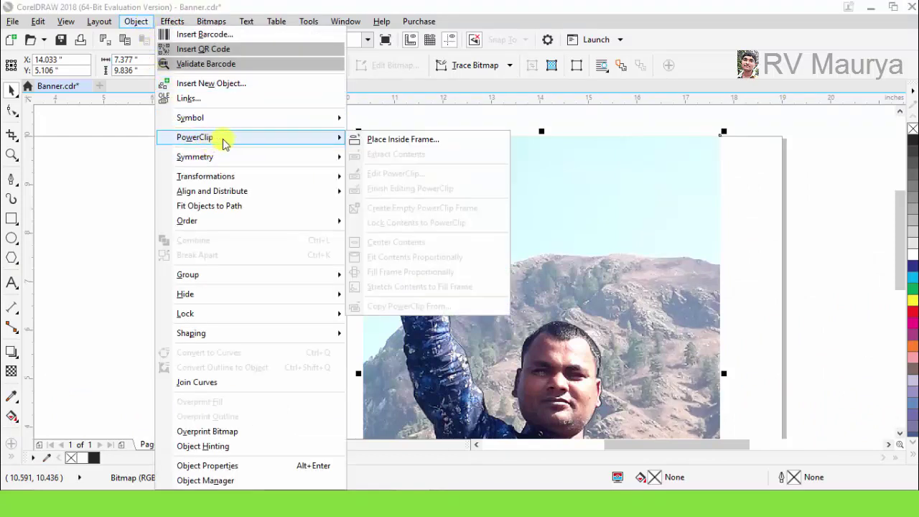
click(405, 141)
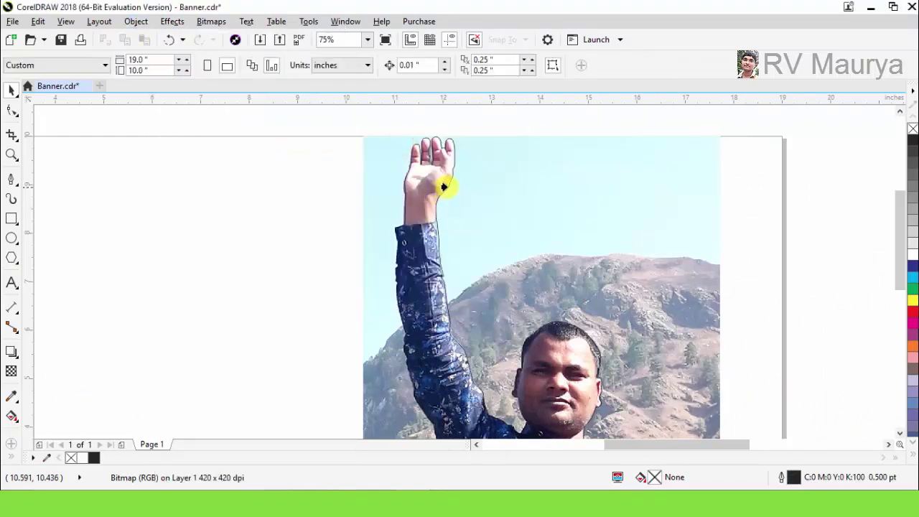
click(445, 184)
Step: Select and deselect the clipped cutout to check the result
click(734, 242)
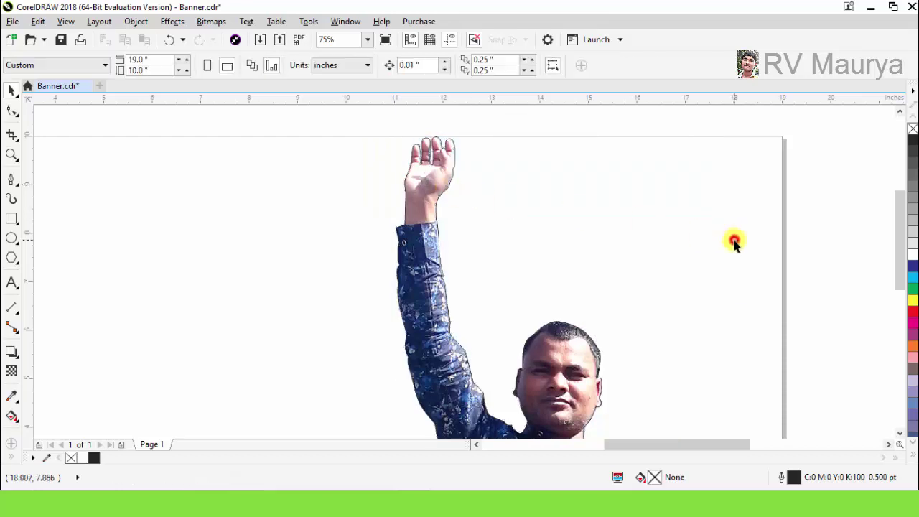
click(448, 173)
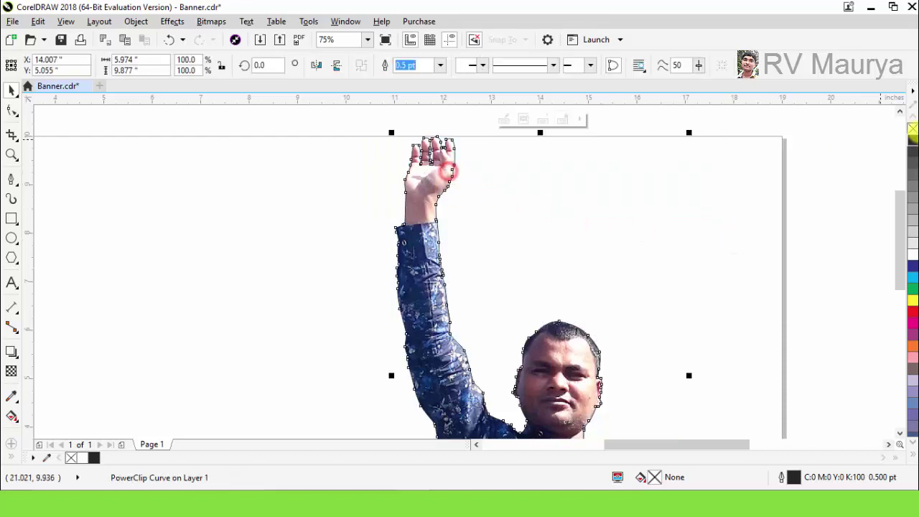
click(759, 207)
scroll(598, 209, down, 2)
drag(410, 156, 727, 357)
click(729, 354)
Step: Shrink the cutout and move it to the page's lower right, then minimize CorelDRAW
drag(569, 314, 614, 314)
drag(691, 402, 670, 367)
drag(624, 305, 637, 331)
click(780, 374)
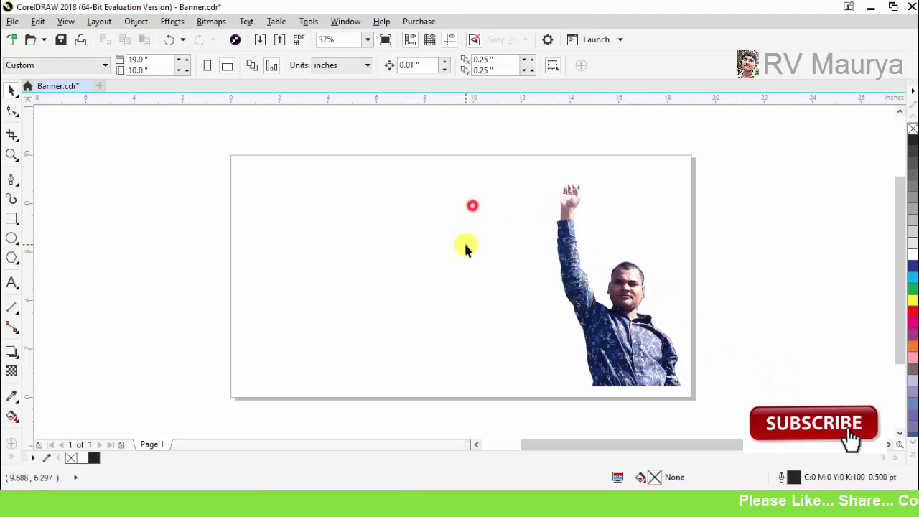
click(868, 9)
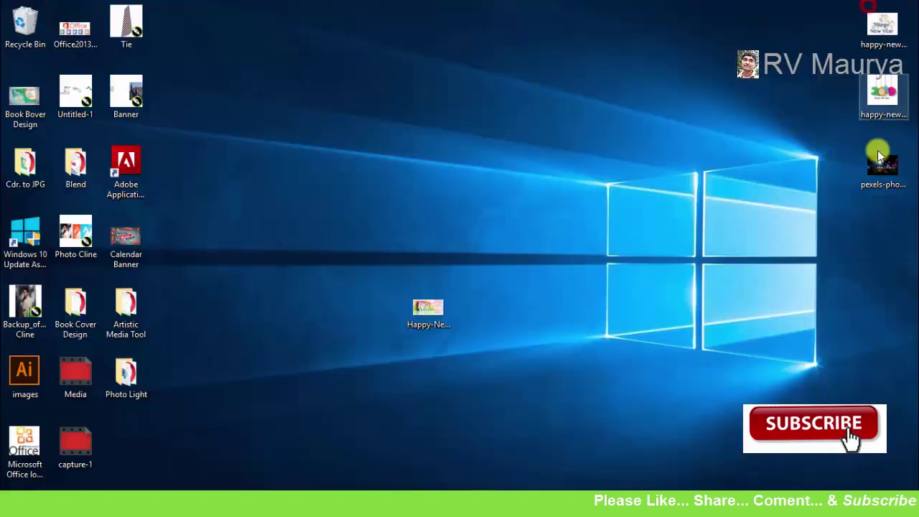
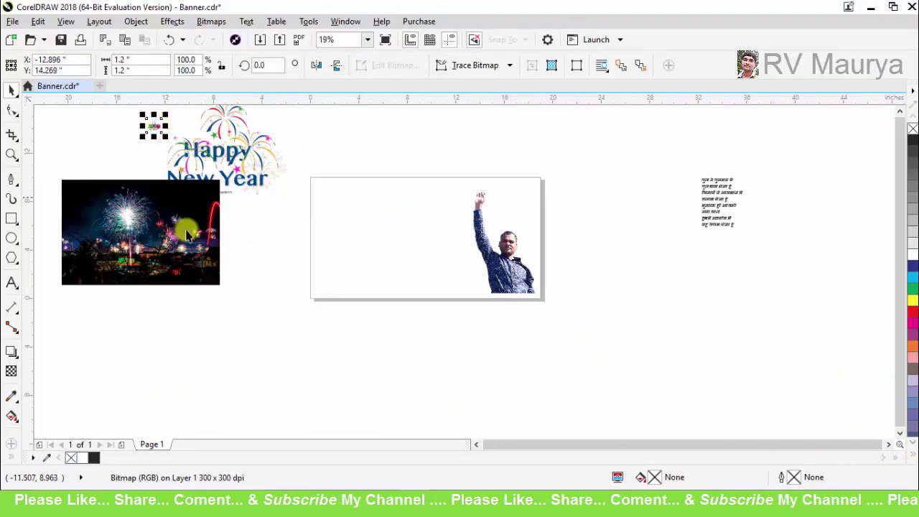
Step: Create a page-sized rectangle to serve as the banner frame
drag(208, 246, 228, 280)
click(323, 257)
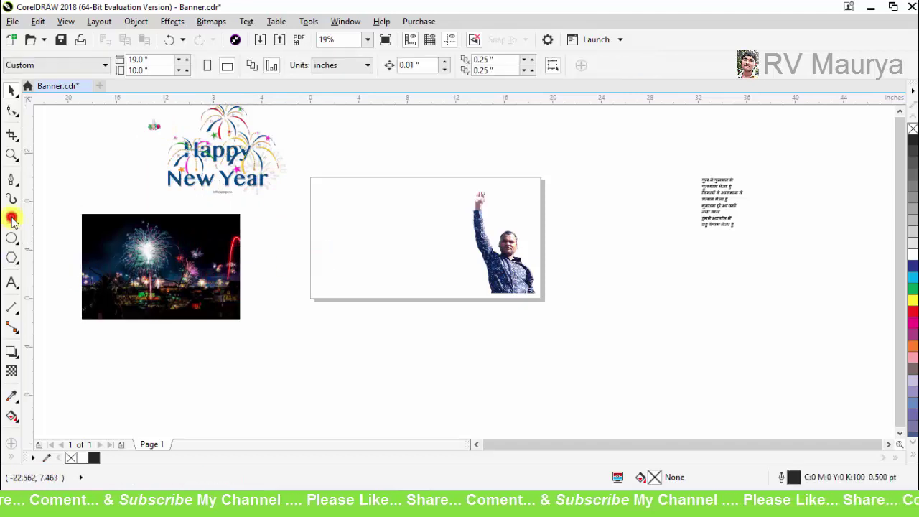
double_click(11, 219)
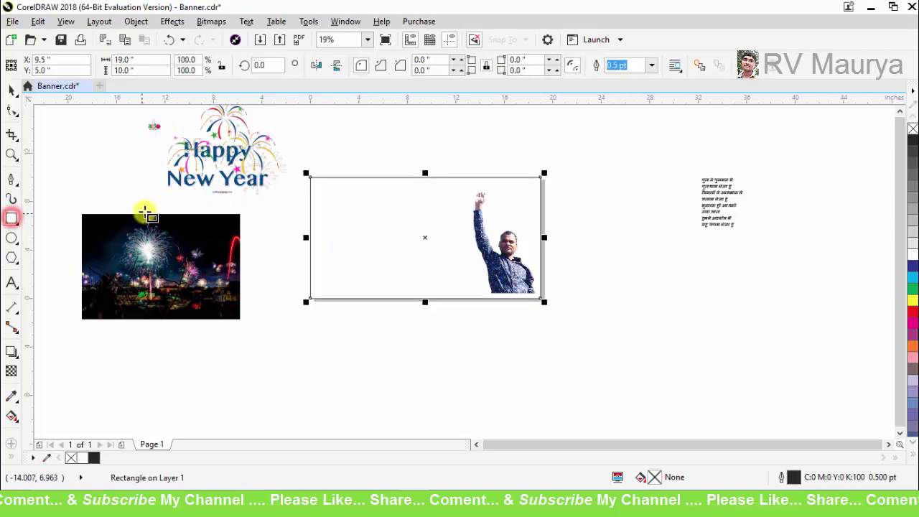
click(246, 292)
Step: Move the fireworks photo over the banner frame and enlarge it to cover the frame
drag(207, 237, 236, 274)
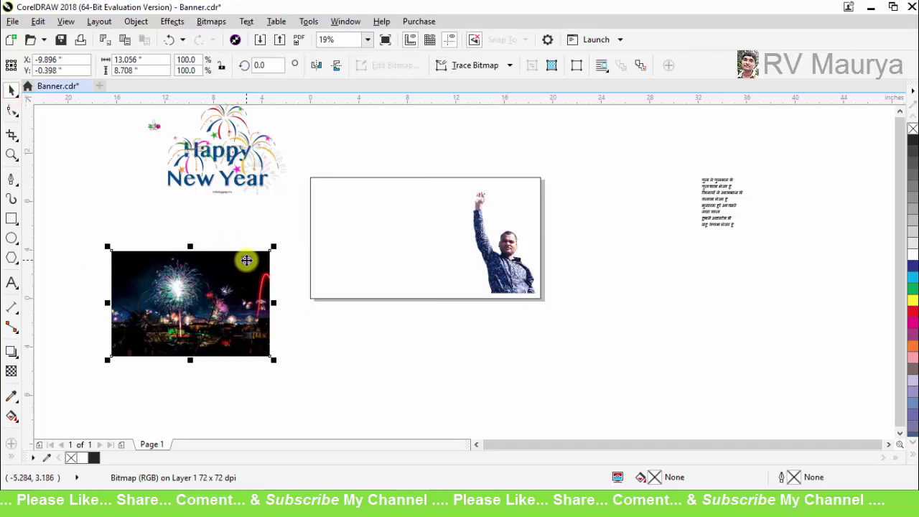
right_click(247, 259)
click(185, 213)
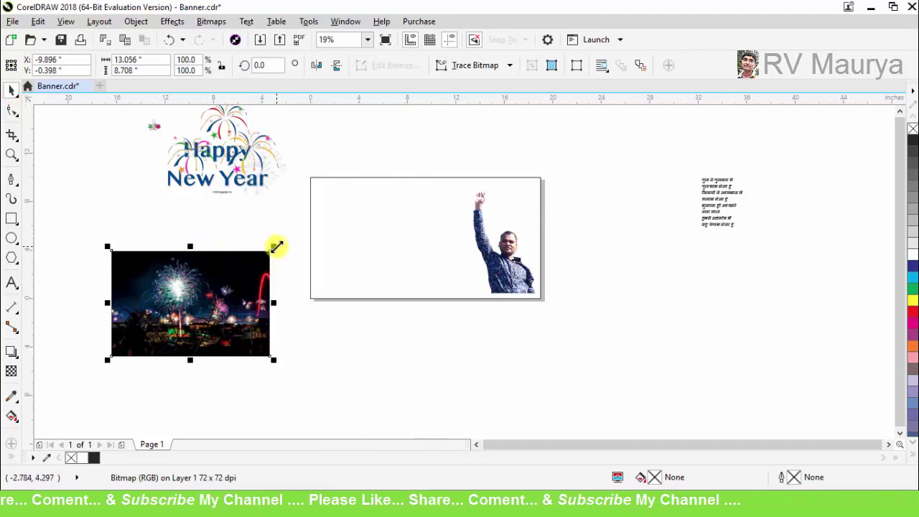
drag(210, 269, 408, 200)
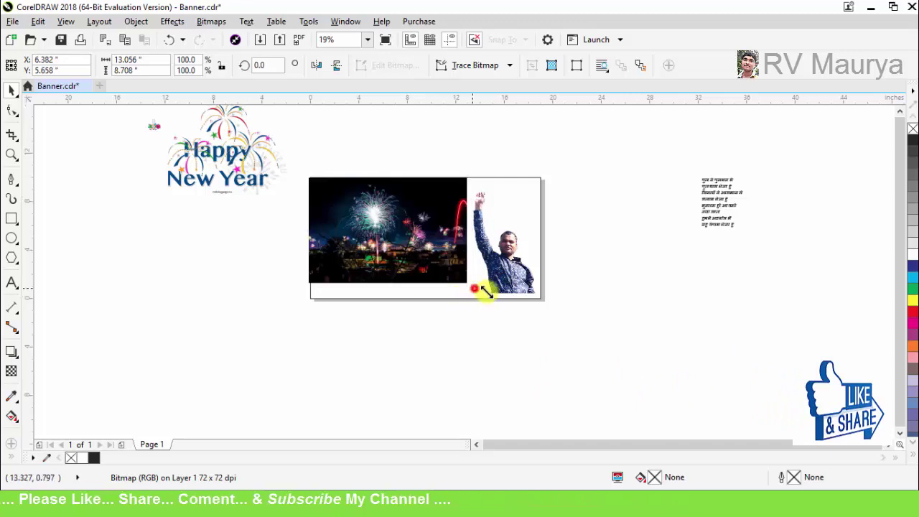
drag(485, 290, 493, 301)
drag(500, 242, 547, 277)
click(524, 340)
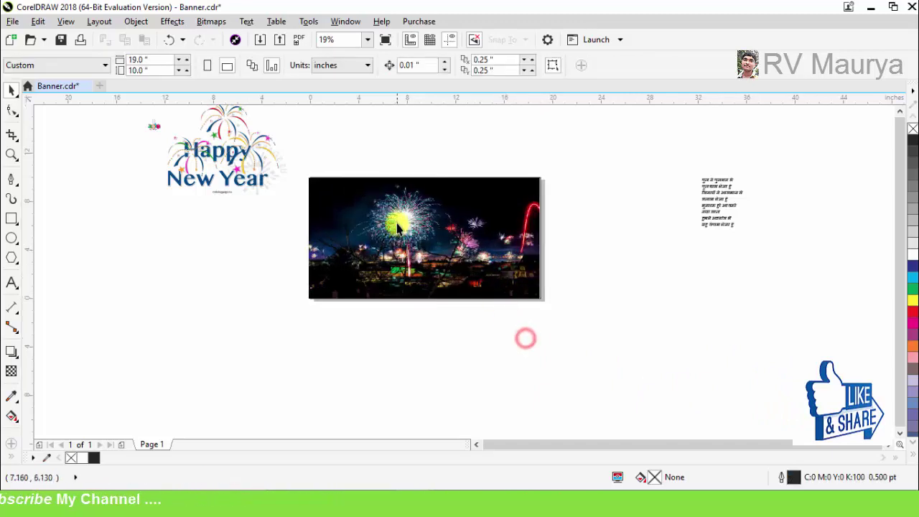
click(393, 211)
drag(379, 202, 376, 342)
Step: Place the fireworks photo inside the banner frame with PowerClip Inside
right_click(401, 330)
click(445, 112)
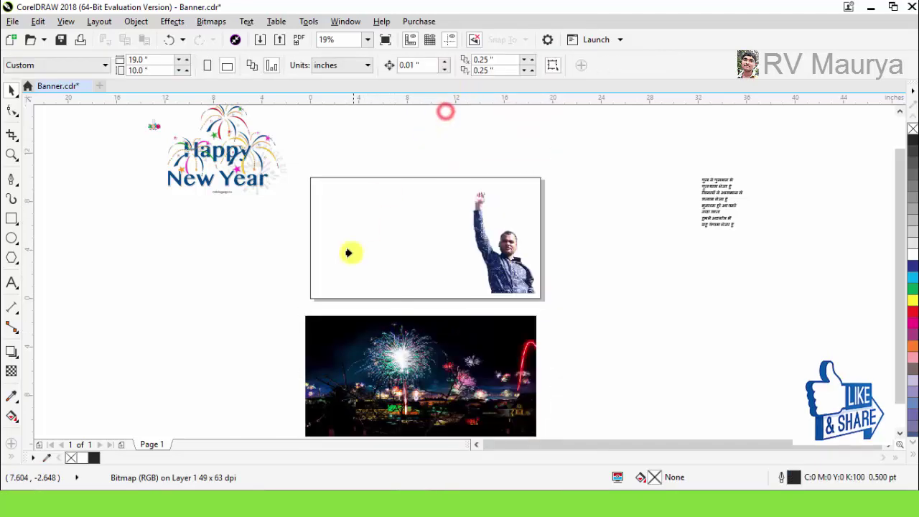
click(349, 252)
click(664, 298)
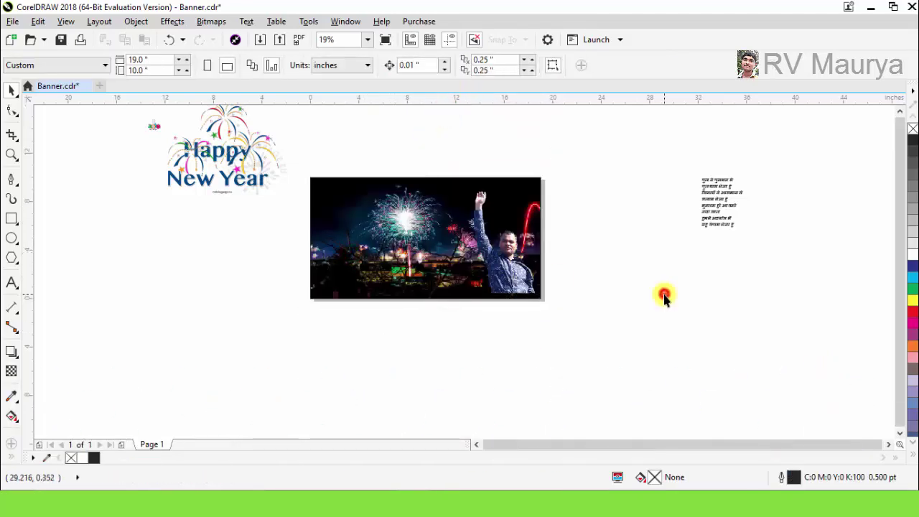
click(12, 154)
Step: Zoom in on the banner and mirror the clipped fireworks photo horizontally
scroll(485, 250, up, 2)
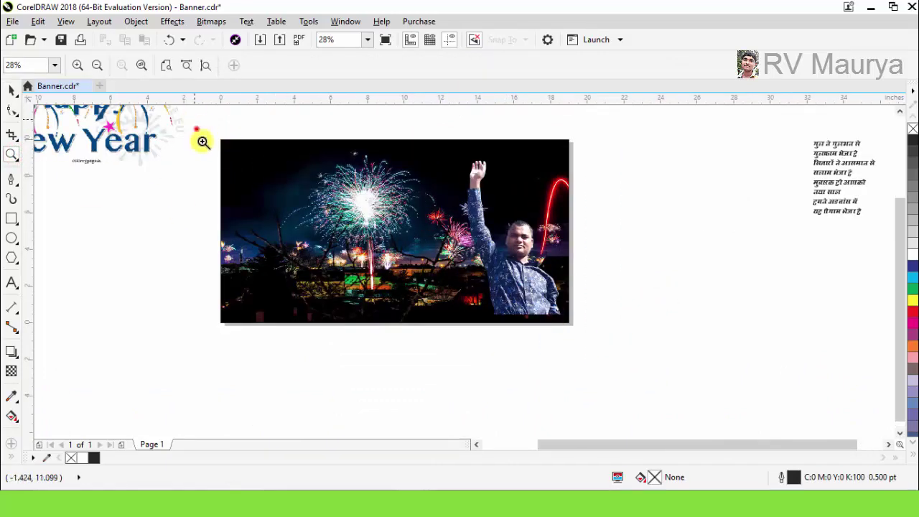
drag(202, 141, 666, 372)
click(11, 91)
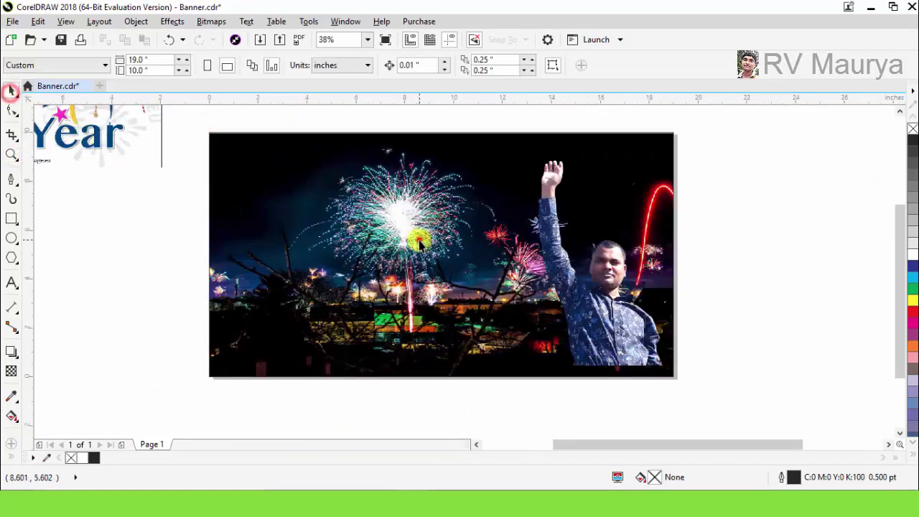
click(315, 66)
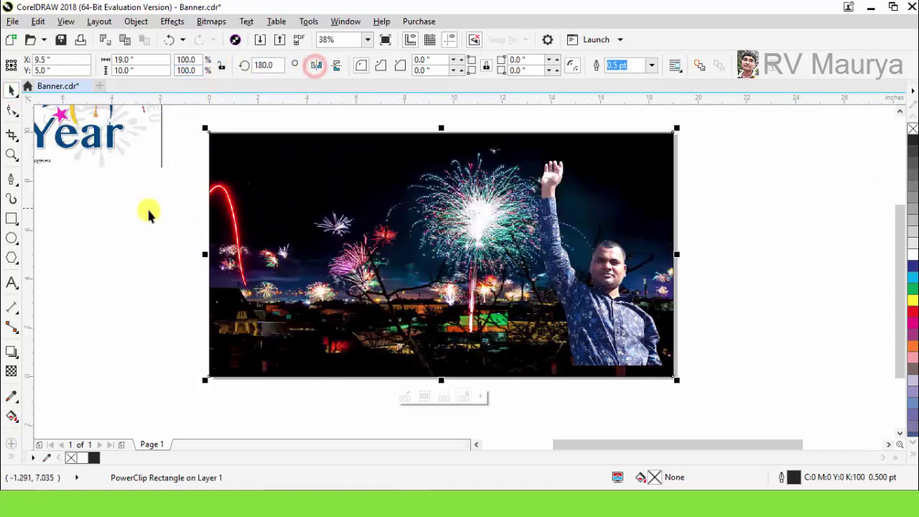
click(148, 211)
click(336, 182)
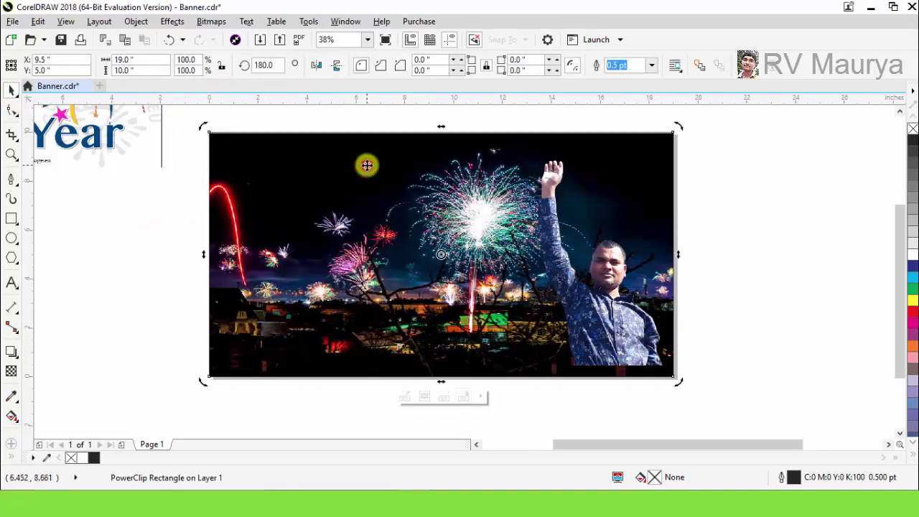
Step: Stretch the clipped photo taller to cover the frame's full height, then finish editing
double_click(367, 165)
drag(438, 130, 450, 127)
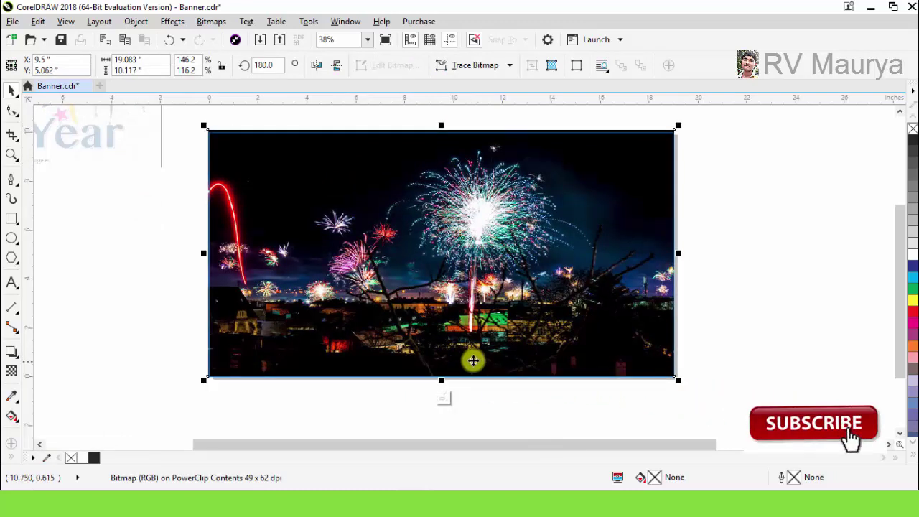
drag(501, 342, 501, 343)
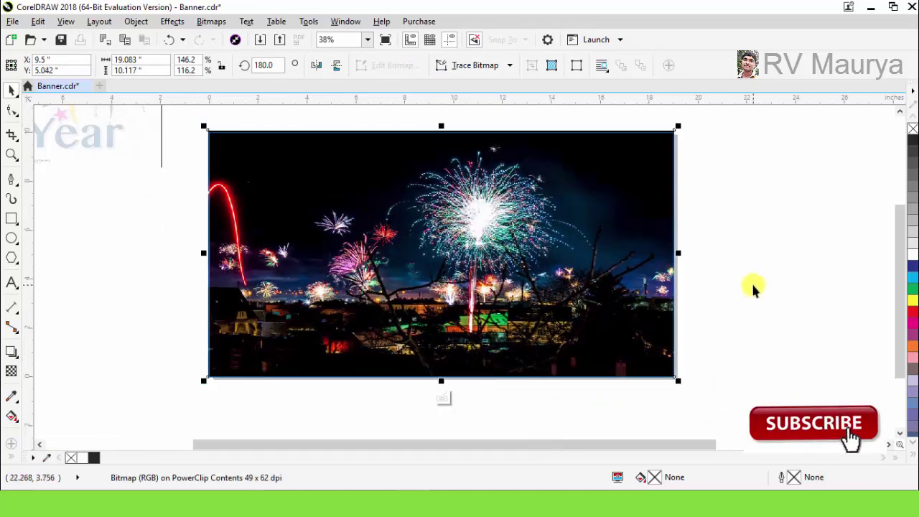
click(175, 22)
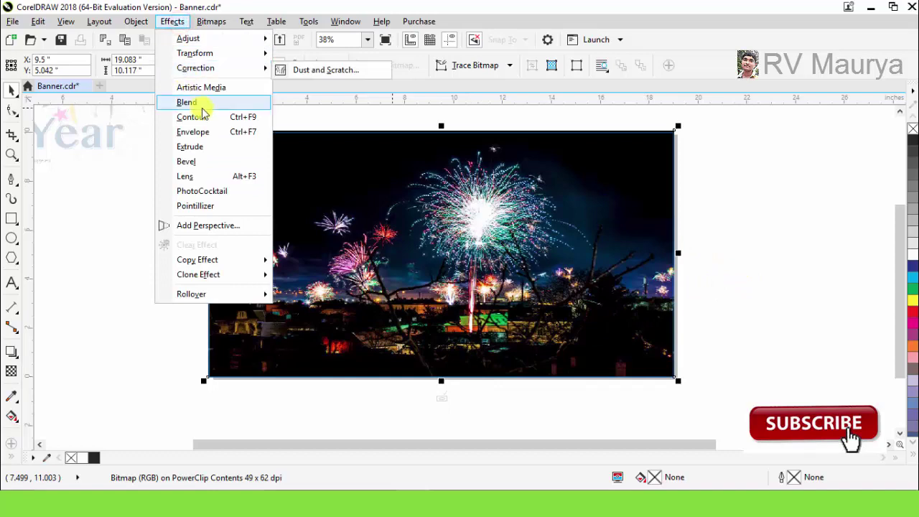
mouse_move(135, 22)
mouse_move(211, 137)
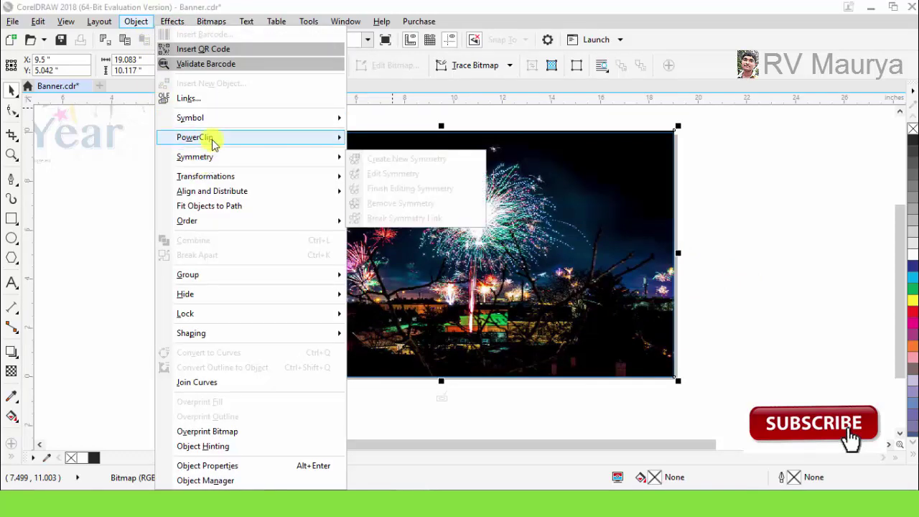
click(396, 191)
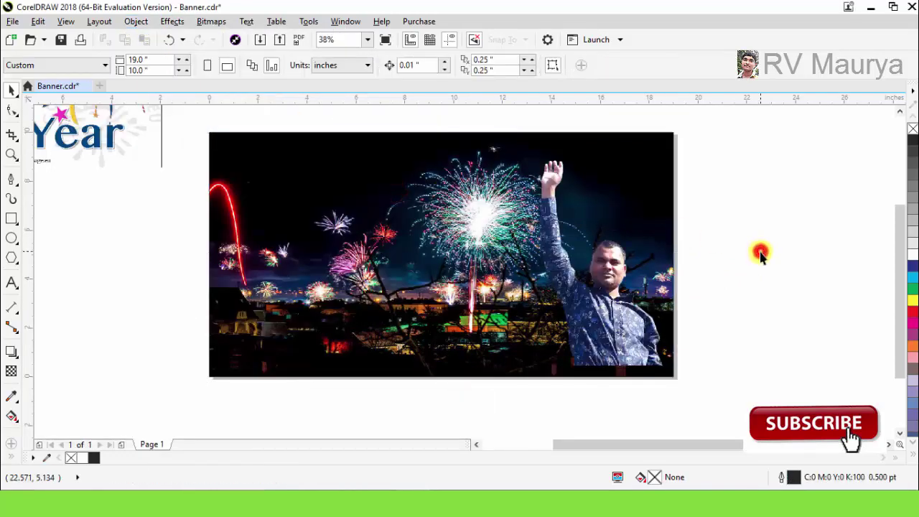
Step: Enlarge the person cutout to about 99.5%, flush with the frame's bottom and right edges
click(11, 157)
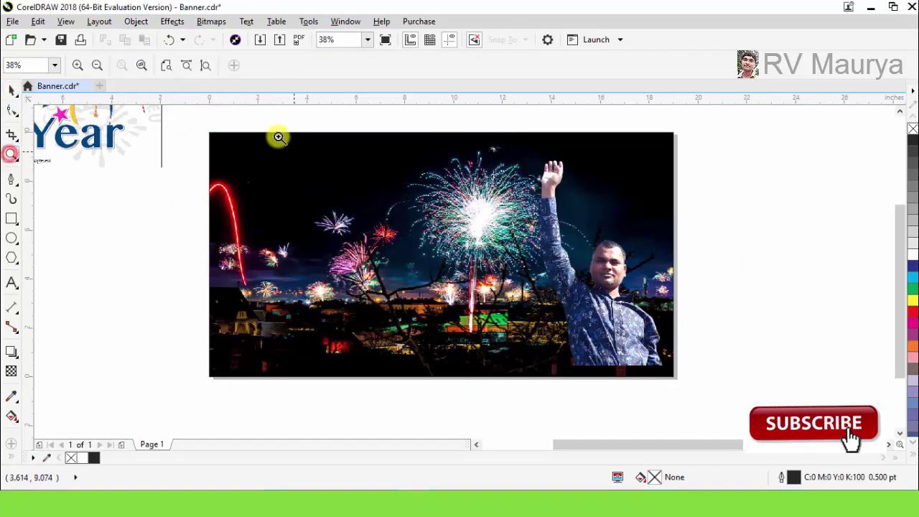
drag(199, 113, 715, 426)
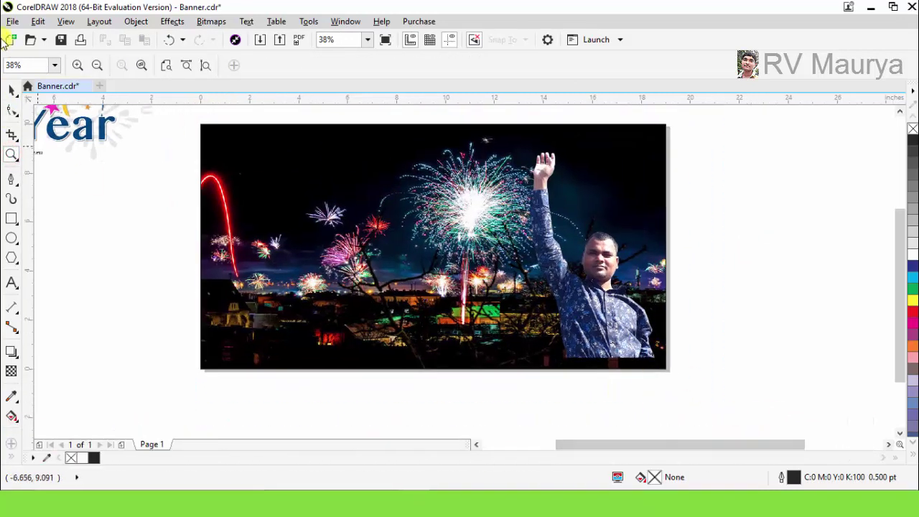
click(10, 91)
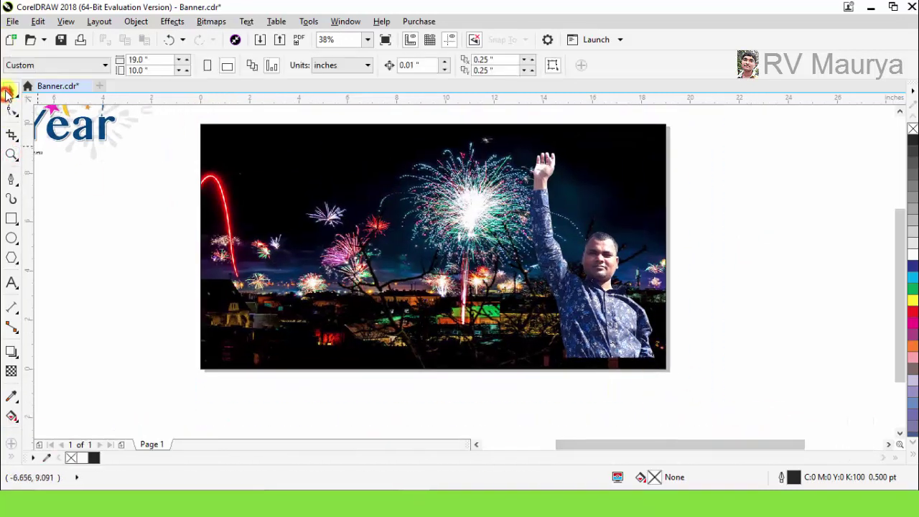
click(567, 316)
drag(525, 148, 501, 128)
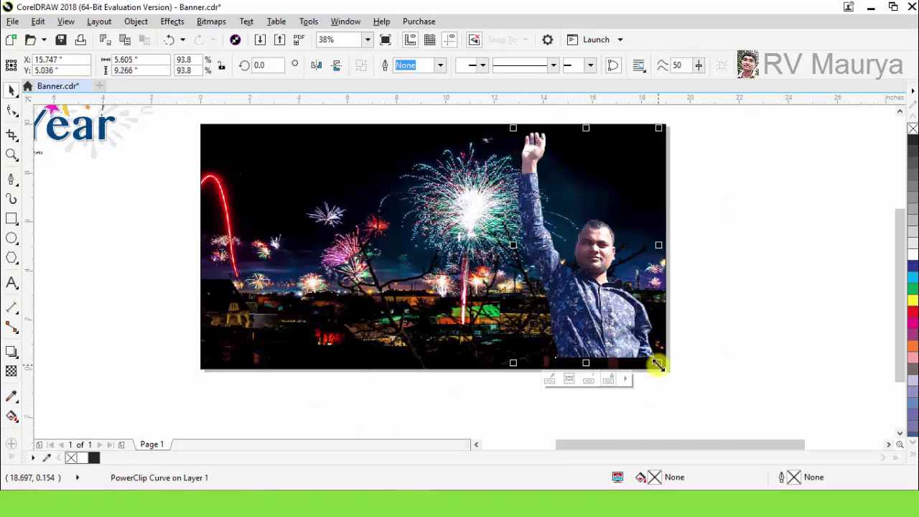
drag(657, 365, 666, 375)
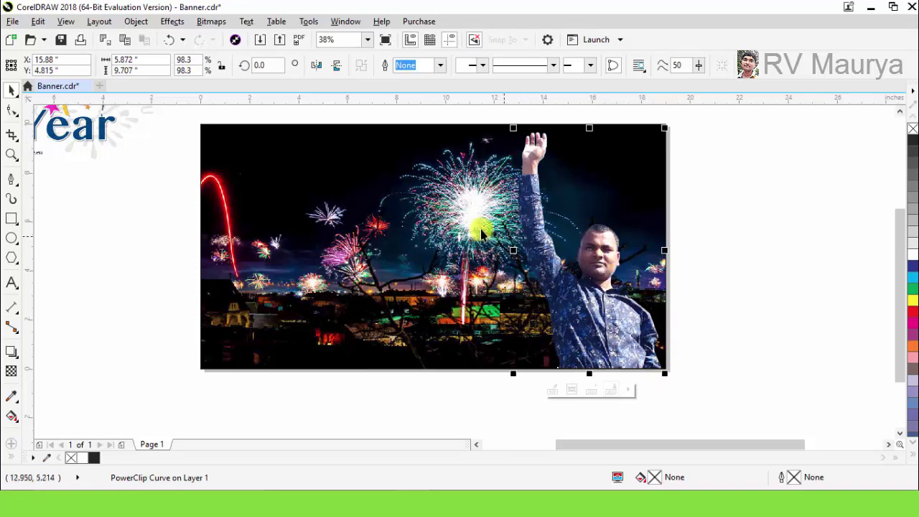
shift+click(396, 208)
click(784, 389)
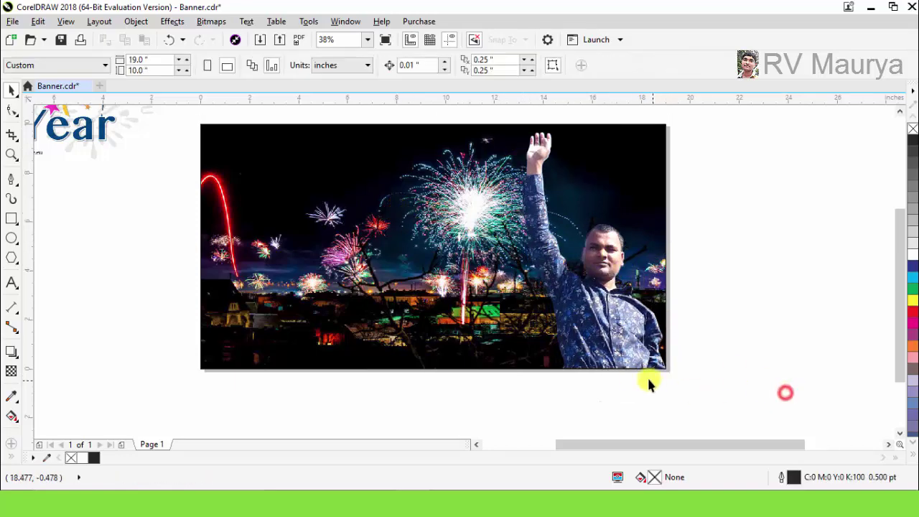
scroll(648, 379, up, 4)
click(619, 324)
scroll(618, 325, down, 5)
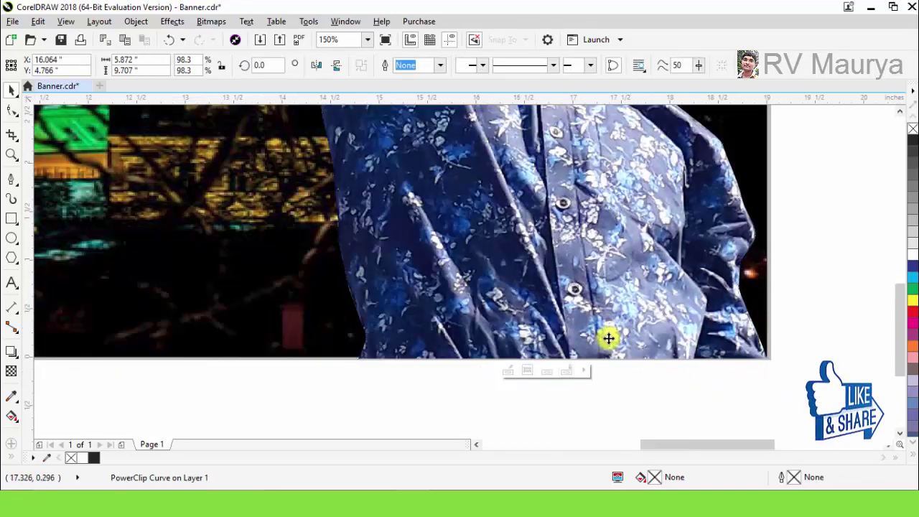
scroll(584, 208, up, 2)
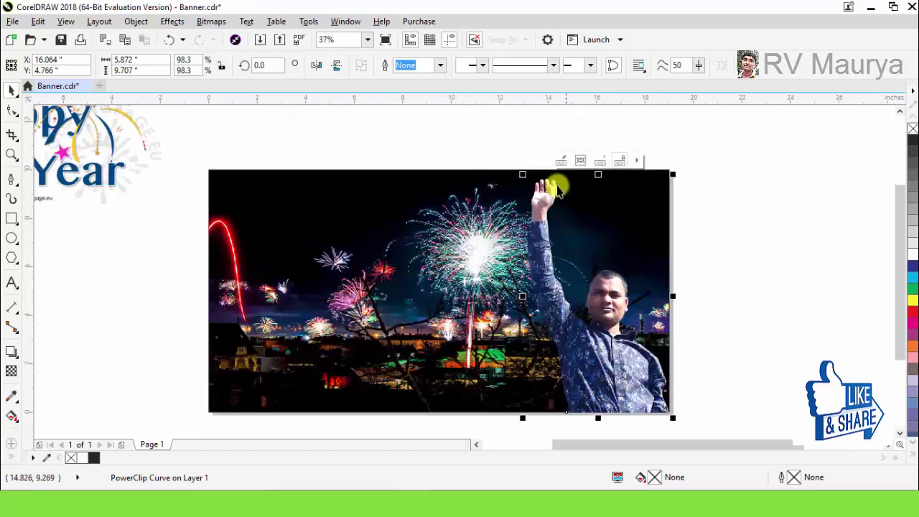
drag(521, 177, 520, 173)
Step: Put the person cutout inside the fireworks photo with PowerClip Inside
right_click(549, 202)
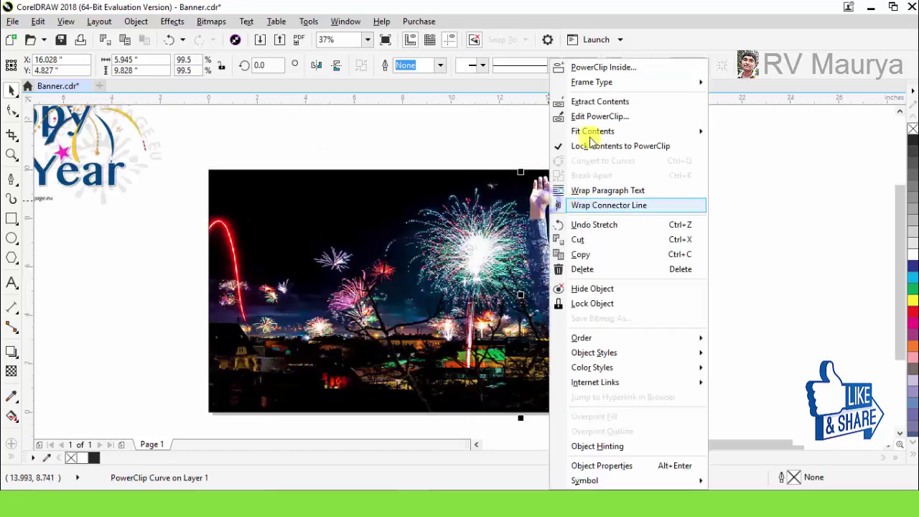
click(597, 70)
click(610, 180)
click(762, 303)
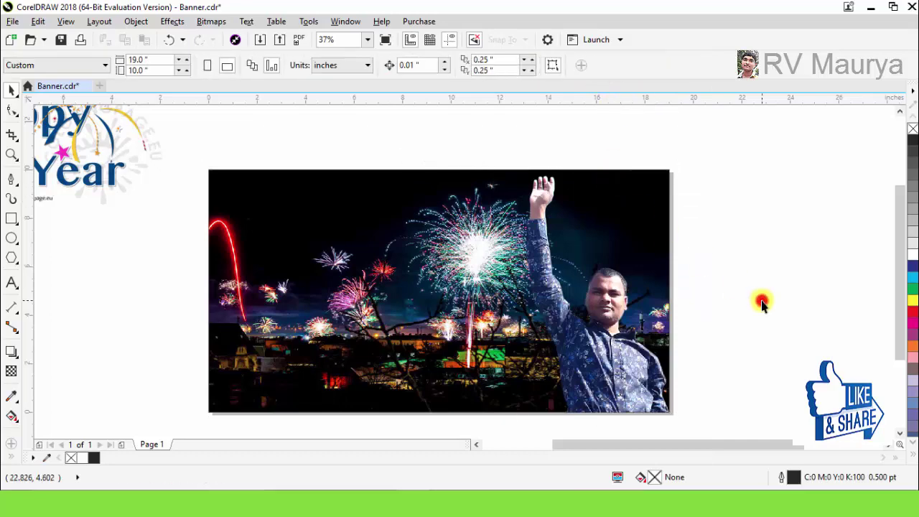
Step: Move the Hindi poem onto the fireworks photo's upper-left and colour it yellow
click(12, 155)
right_click(361, 199)
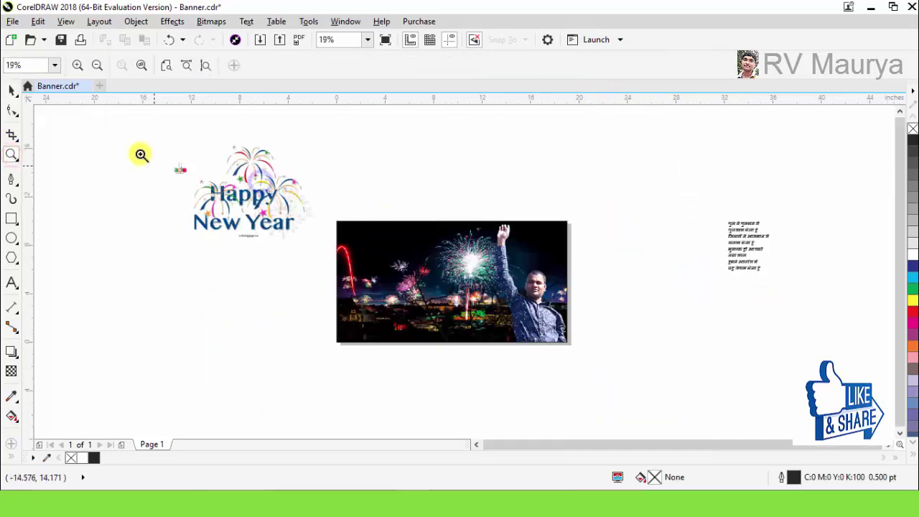
drag(140, 152, 621, 385)
shift+click(333, 236)
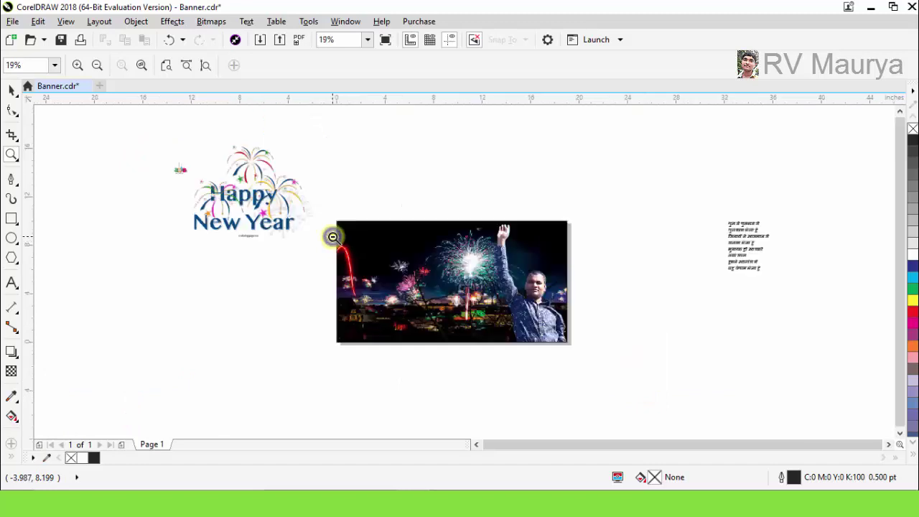
drag(95, 131, 786, 396)
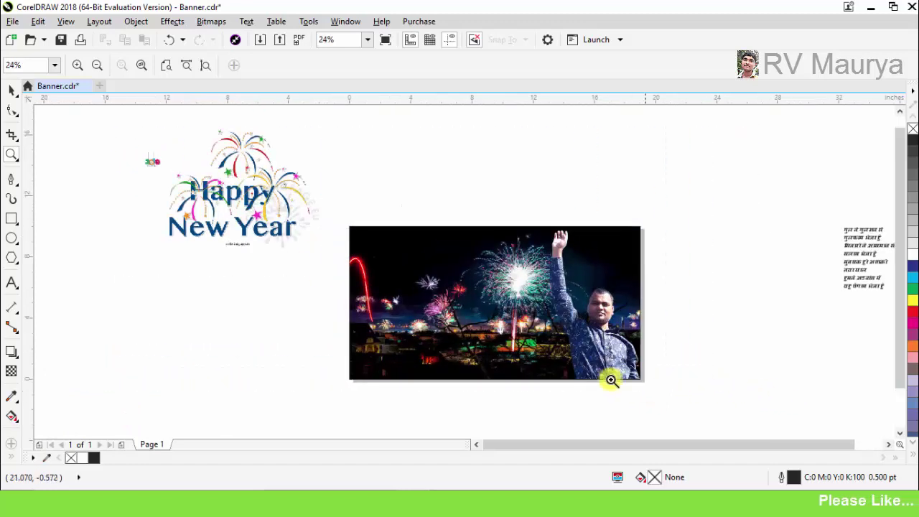
key(space)
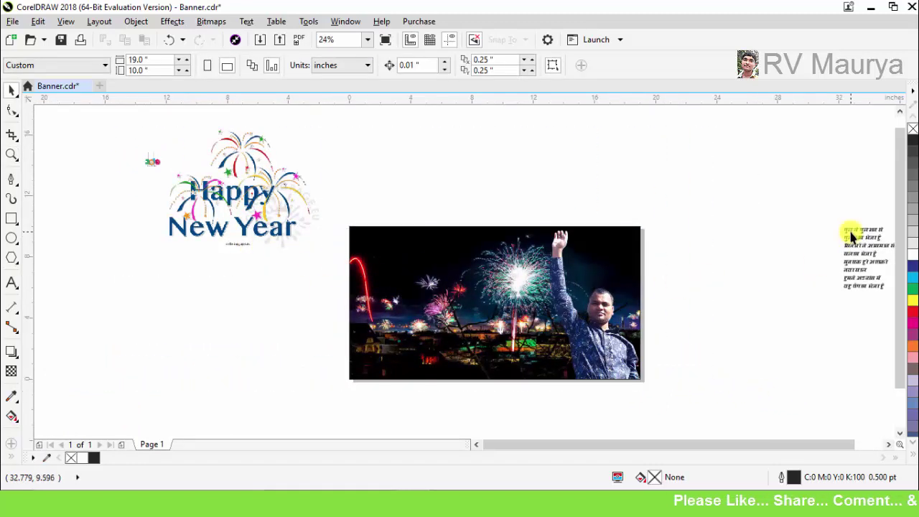
drag(850, 237, 384, 240)
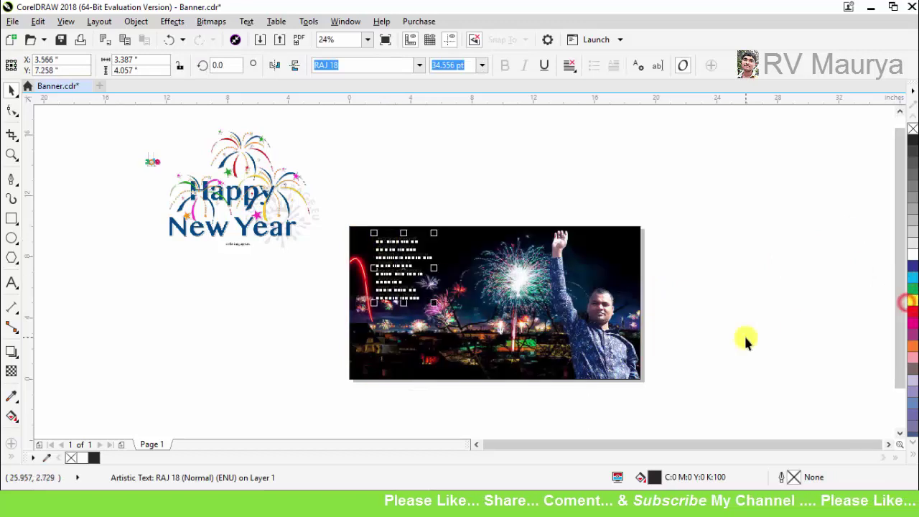
click(913, 300)
click(809, 319)
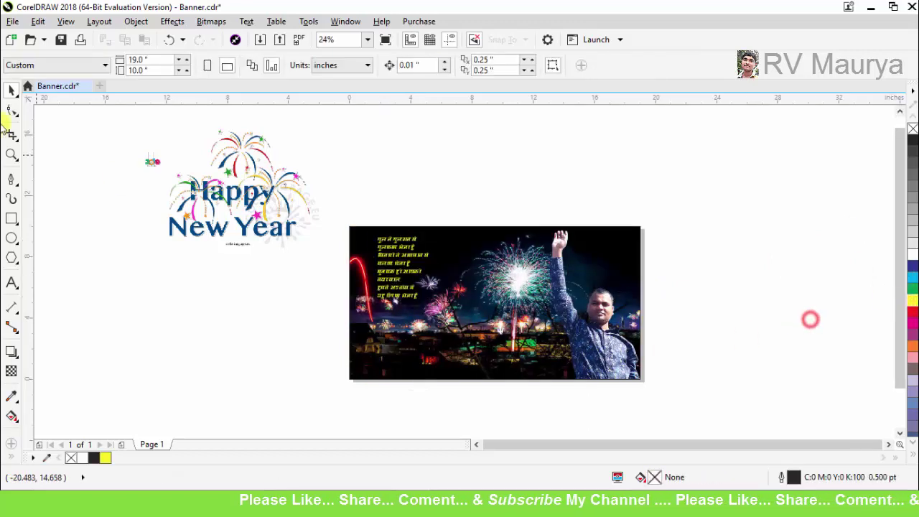
Step: Zoom in on the photo and nudge the poem further up and left
click(12, 157)
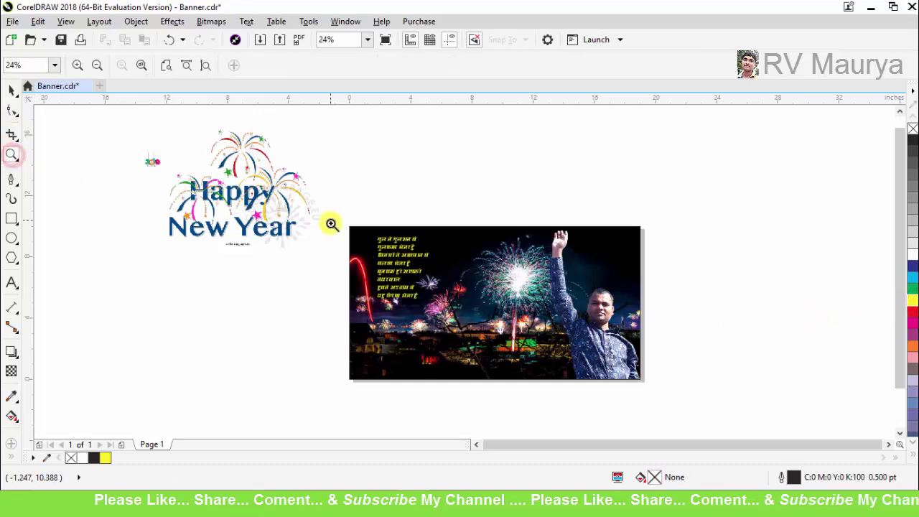
drag(328, 223, 661, 381)
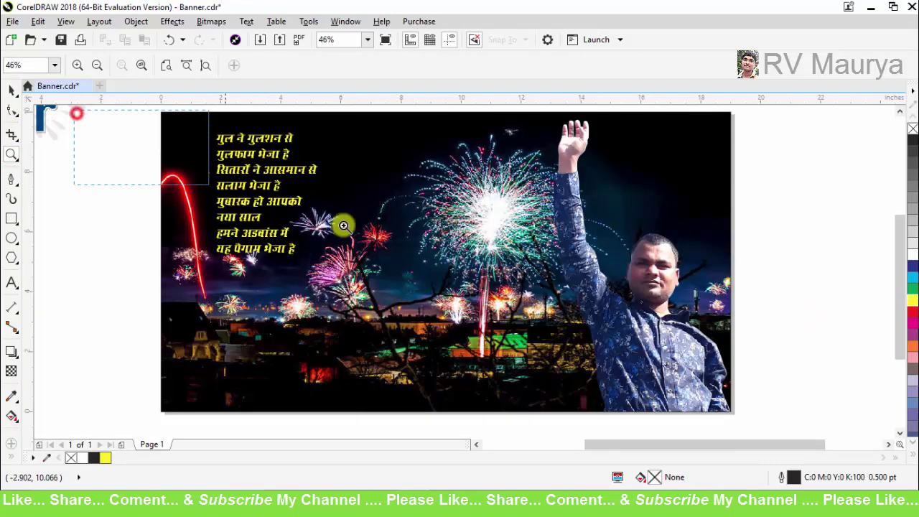
scroll(715, 349, up, 1)
key(space)
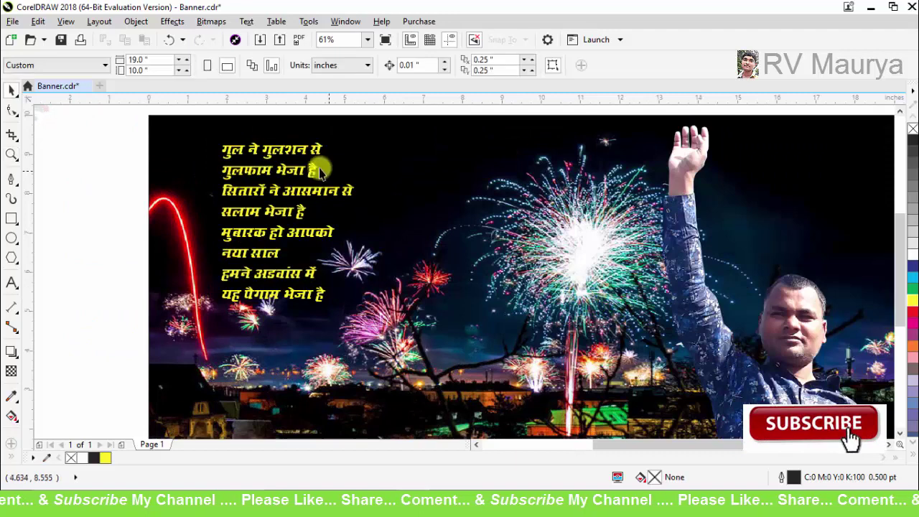
mouse_move(294, 156)
mouse_down()
mouse_move(281, 139)
mouse_move(285, 164)
mouse_up()
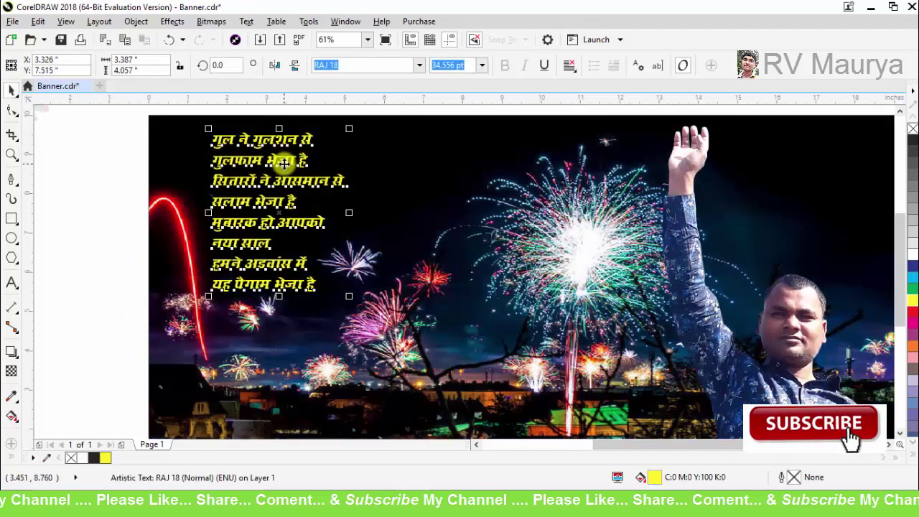
Step: Reflow the yellow poem into four centred lines and enlarge it to about 38 pt
double_click(286, 141)
key(Delete)
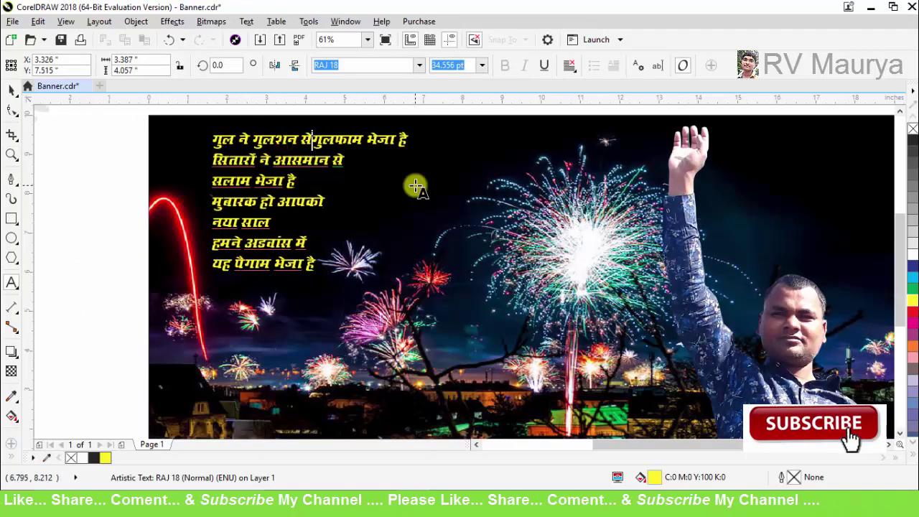
key(Delete)
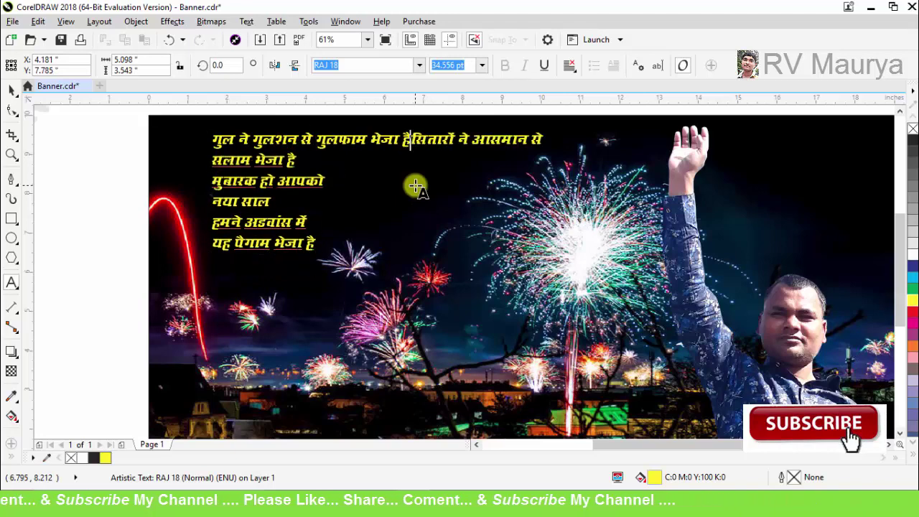
key(ctrl+z)
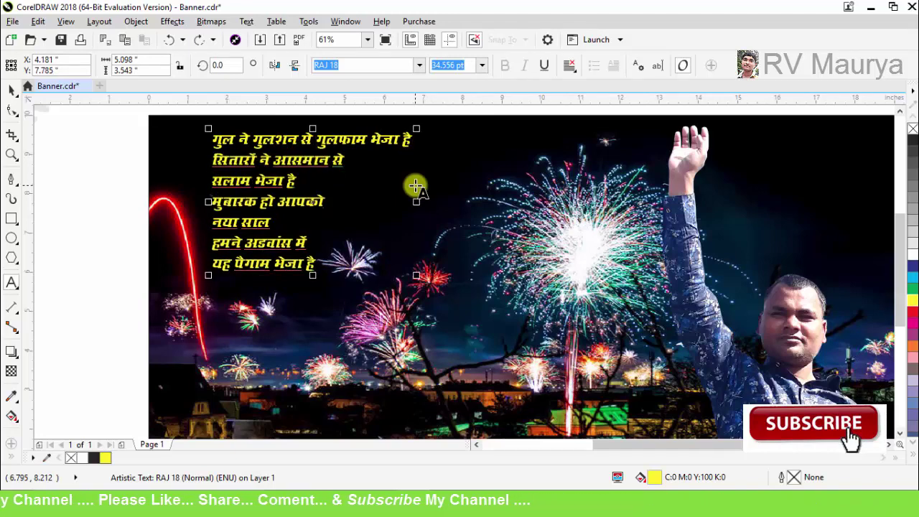
key(End)
key(Delete)
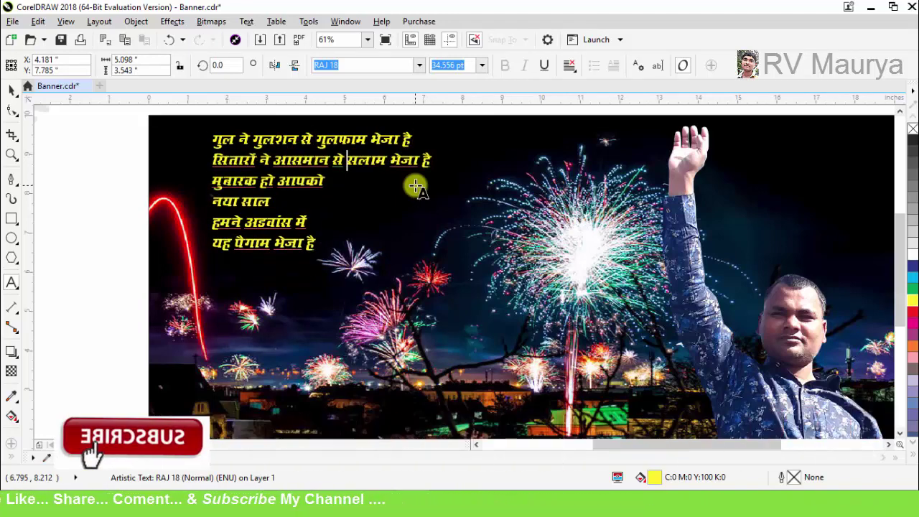
key(Delete)
key(Down)
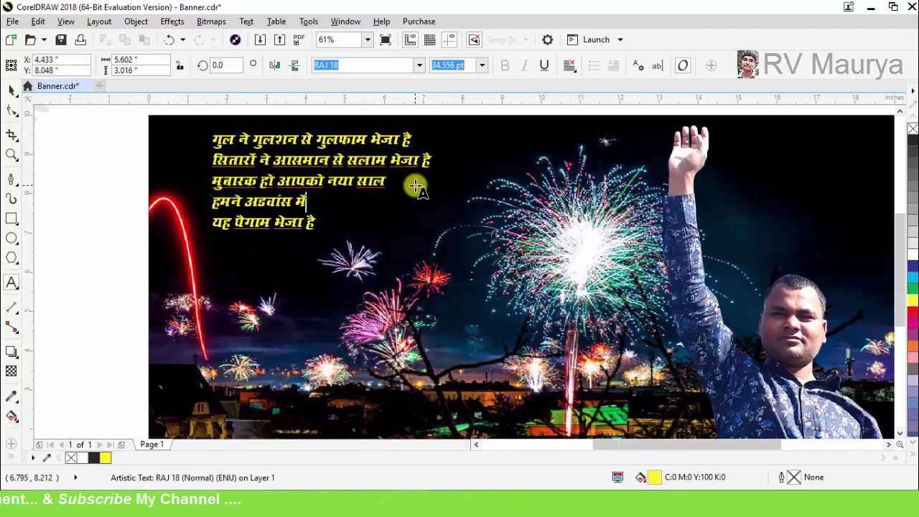
key(Delete)
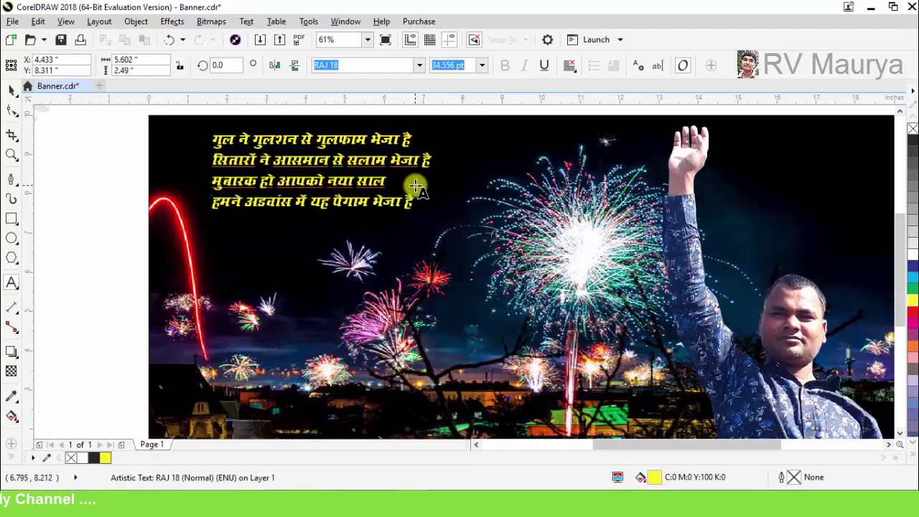
key(ctrl+e)
key(ctrl+space)
drag(439, 212, 455, 220)
Step: Duplicate the poem below and retype it as आप सभी को नववर्ष की / हार्दिक शुभकामनाएँ
click(74, 212)
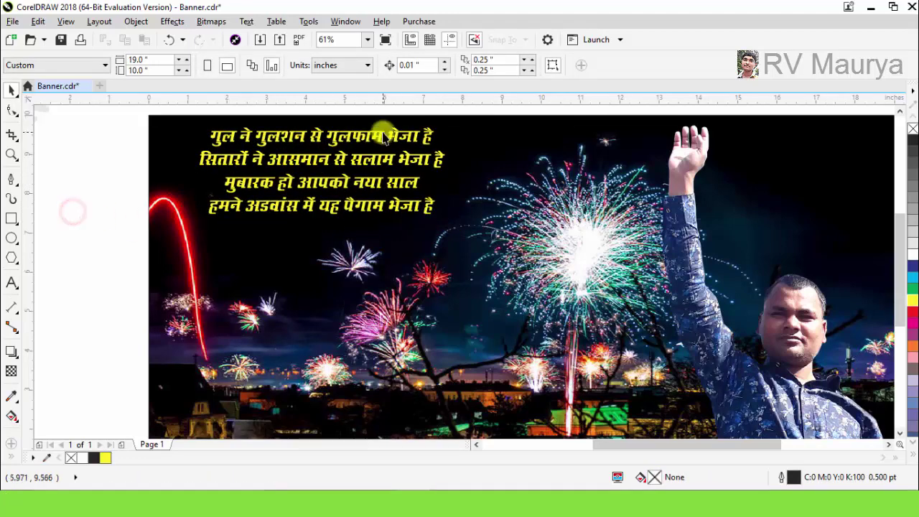
drag(364, 137, 366, 230)
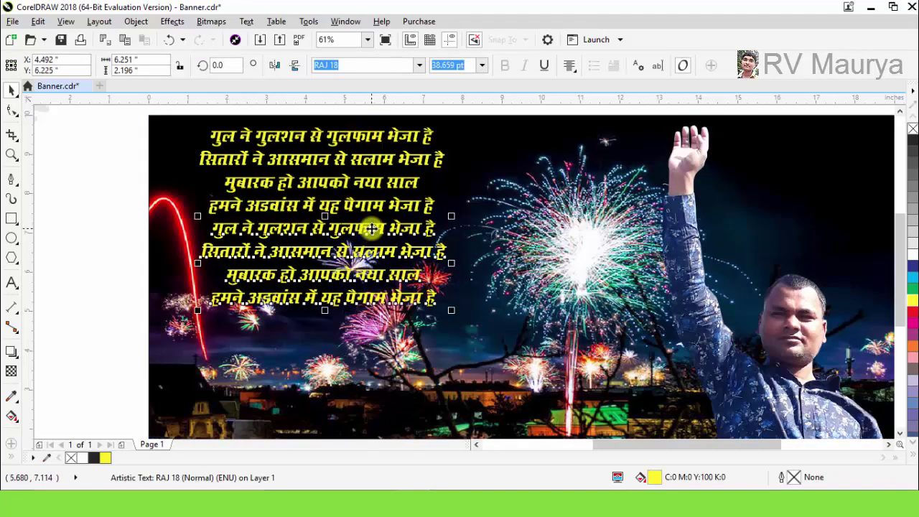
double_click(372, 228)
text(आप सभी को नववर्ष की हार्दिक शुभकामनाए)
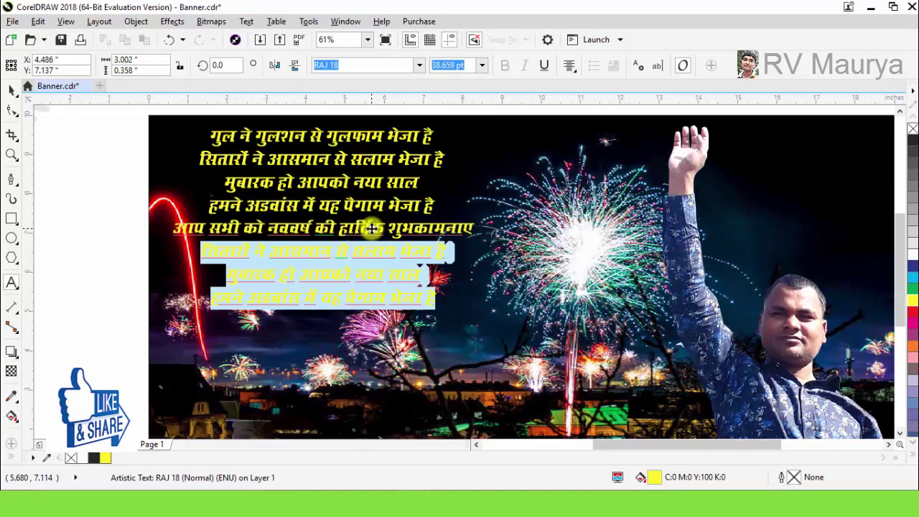
key(Delete)
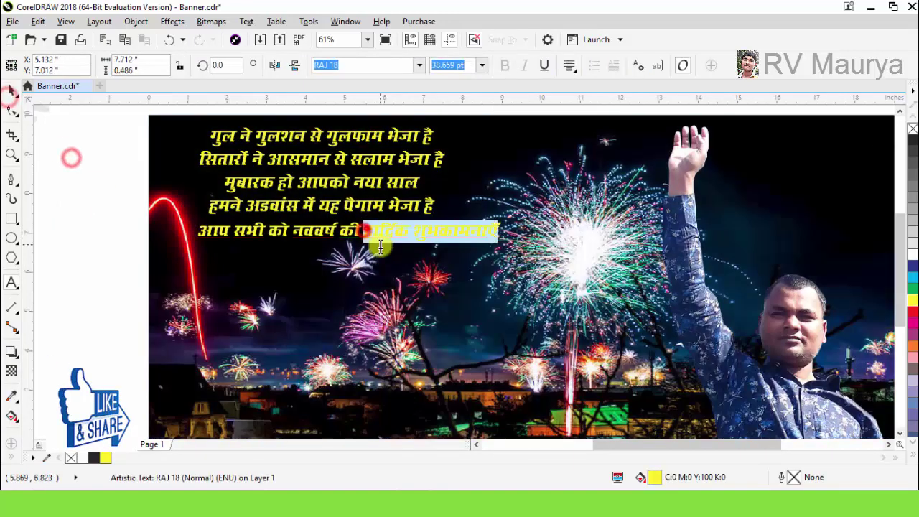
key(Return)
Step: Enlarge the second greeting line, group both lines, and colour the greeting red
drag(366, 273, 540, 301)
shift+click(373, 231)
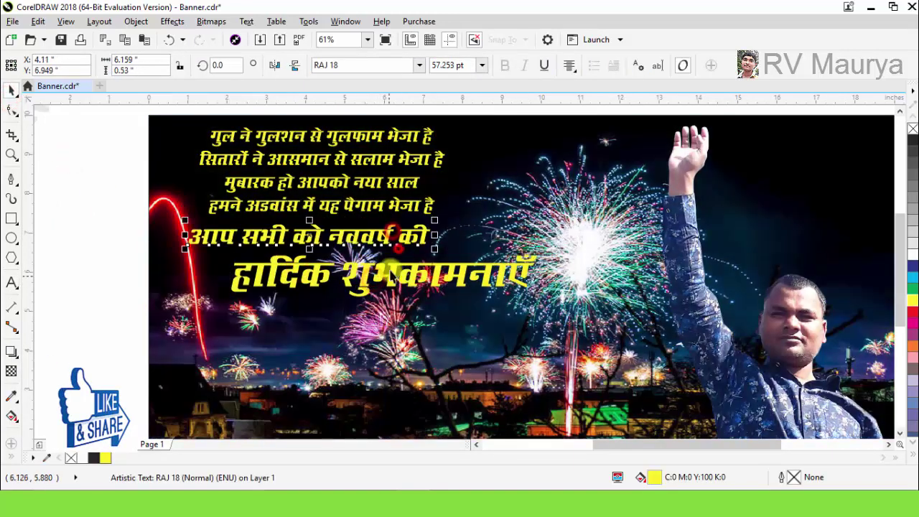
key(ctrl+g)
drag(474, 287, 494, 297)
click(913, 310)
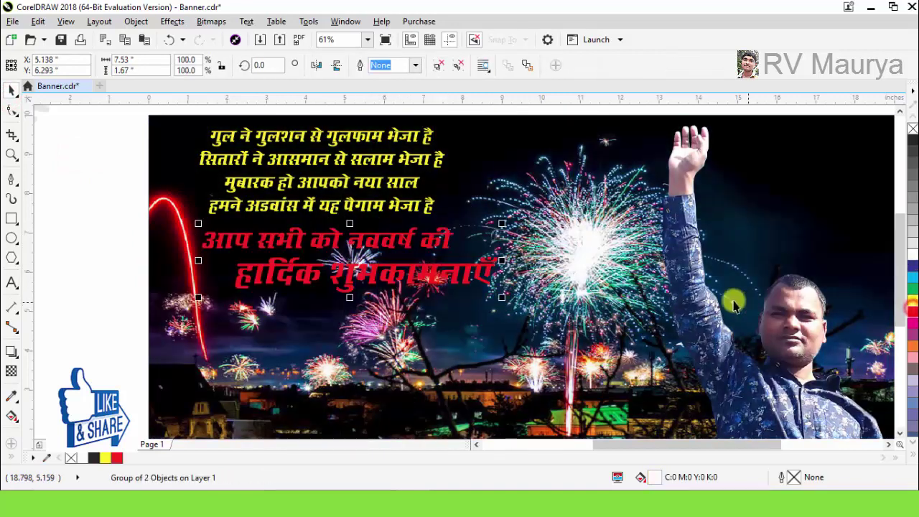
Step: Give the red greeting a 4.0 pt white outline via the Outline Pen (F12)
key(F12)
click(372, 160)
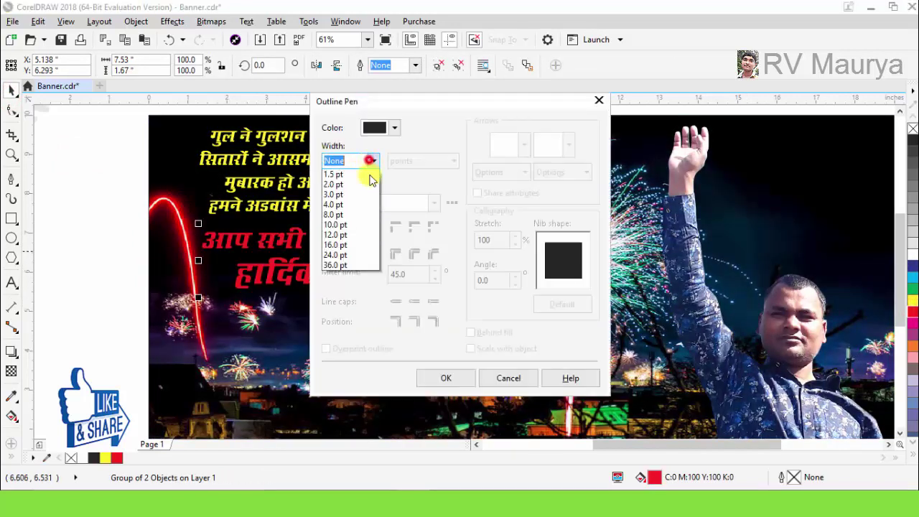
click(508, 378)
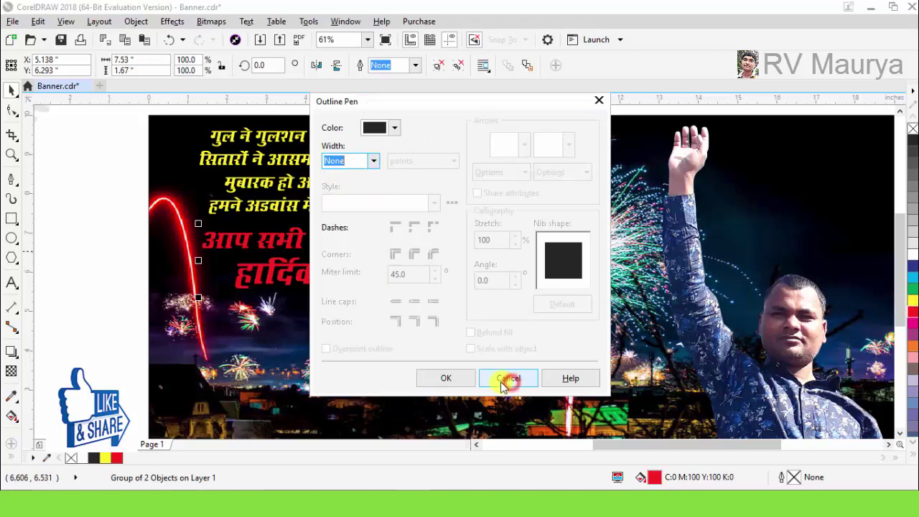
click(508, 378)
click(72, 262)
click(328, 240)
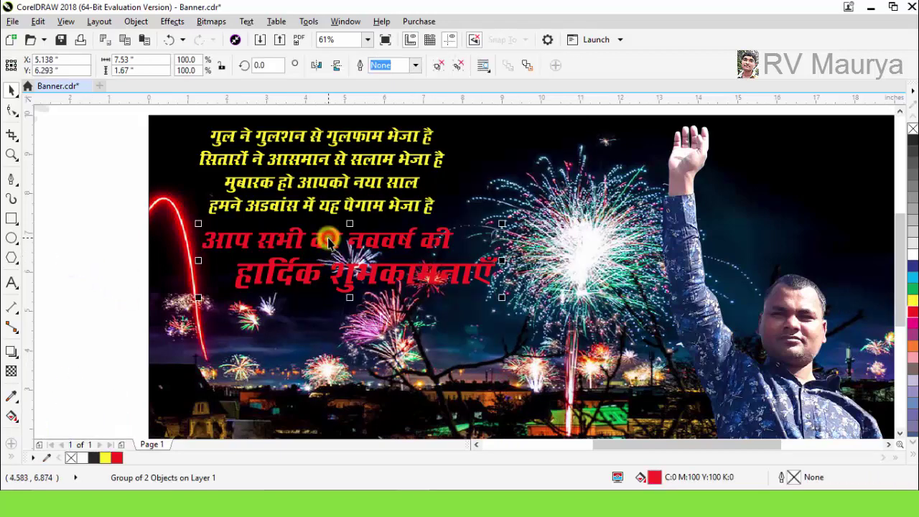
key(F12)
click(374, 159)
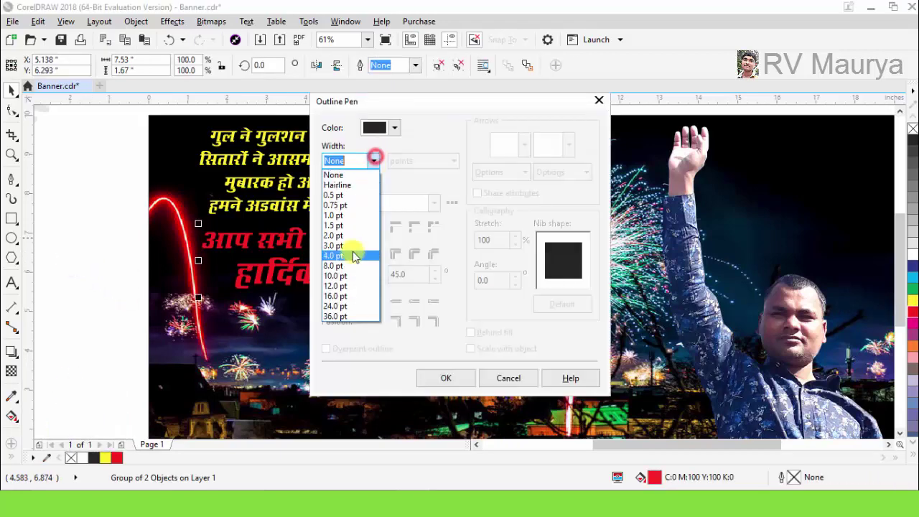
click(342, 256)
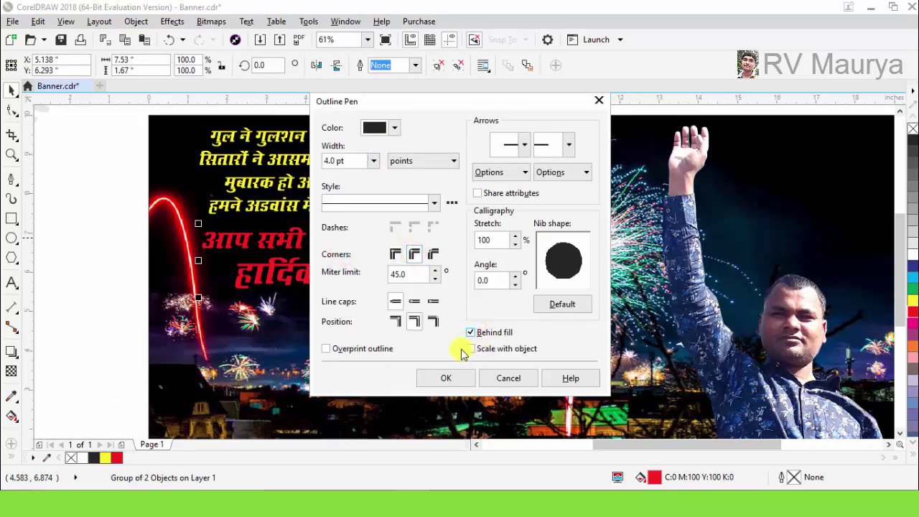
click(446, 378)
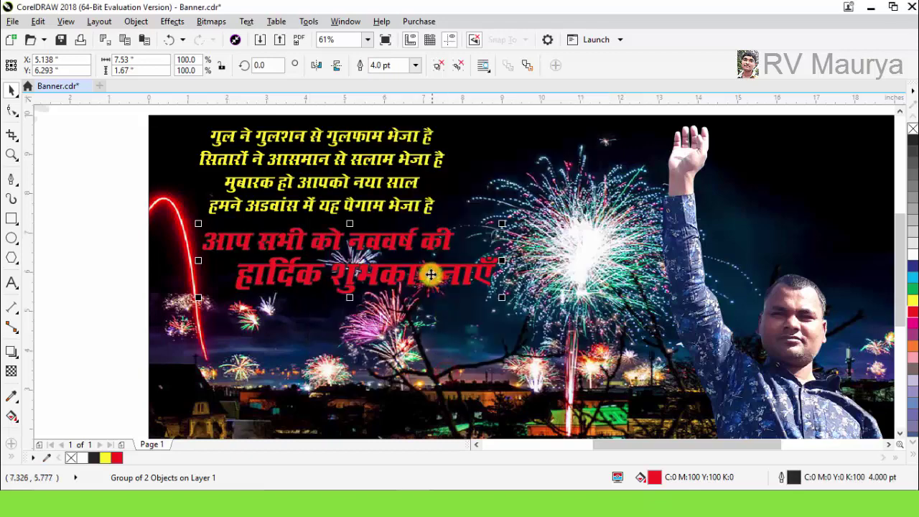
right_click(912, 256)
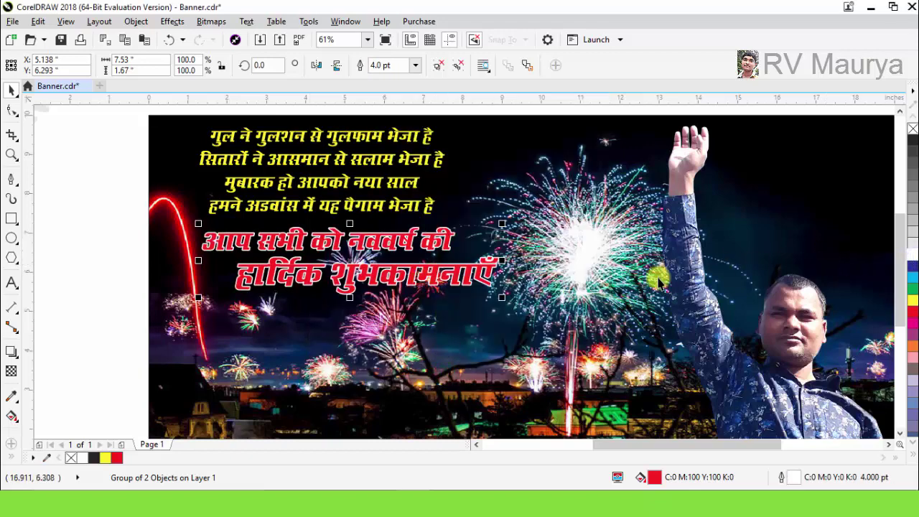
Step: Recolour the greeting to a yellow fill with a black outline
click(83, 229)
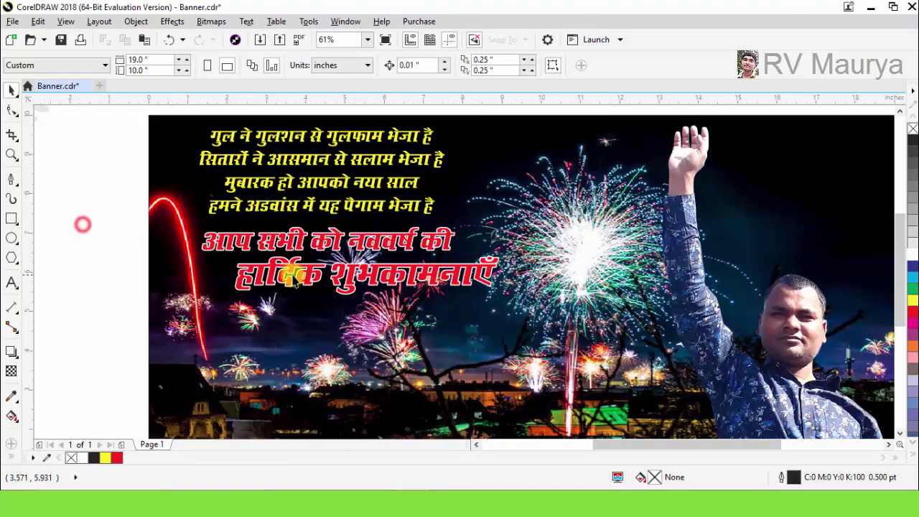
click(339, 249)
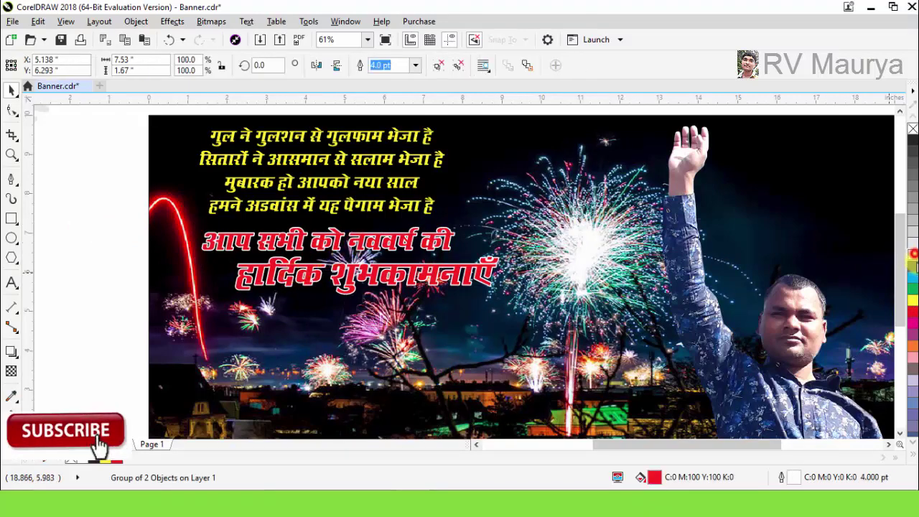
click(912, 255)
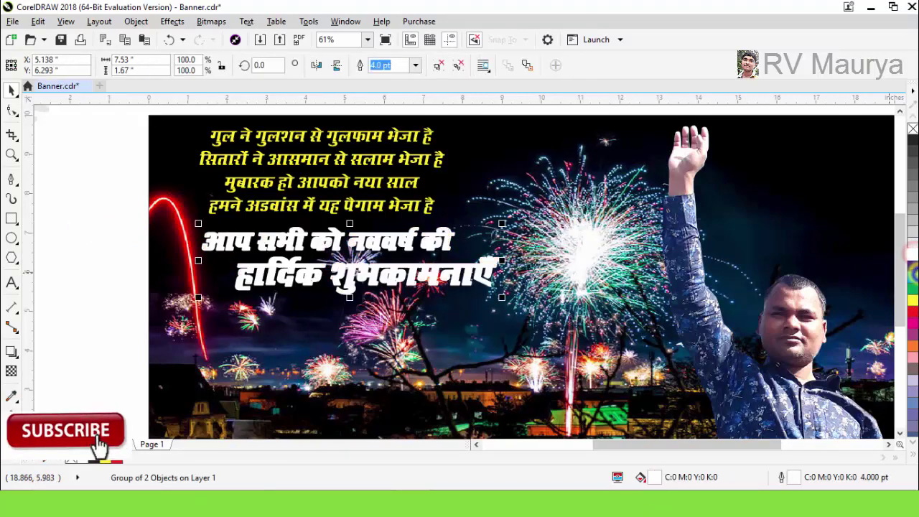
right_click(912, 267)
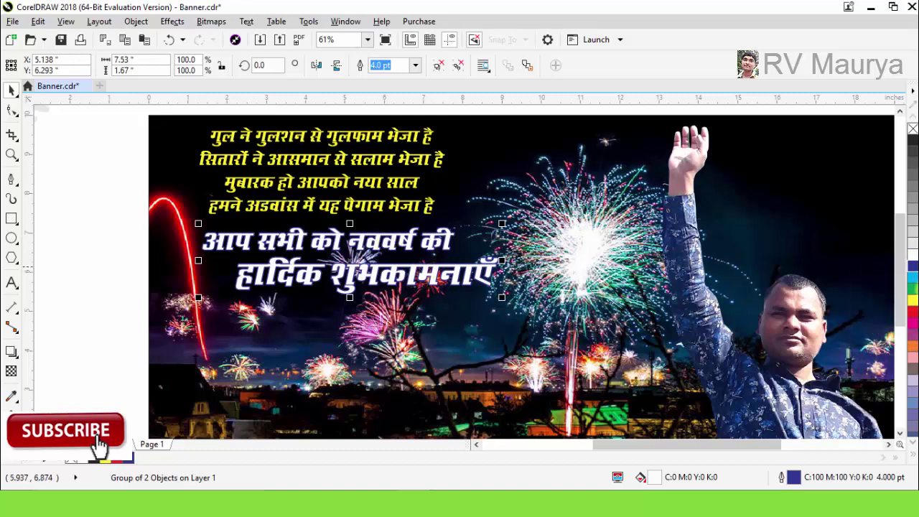
click(912, 316)
click(912, 298)
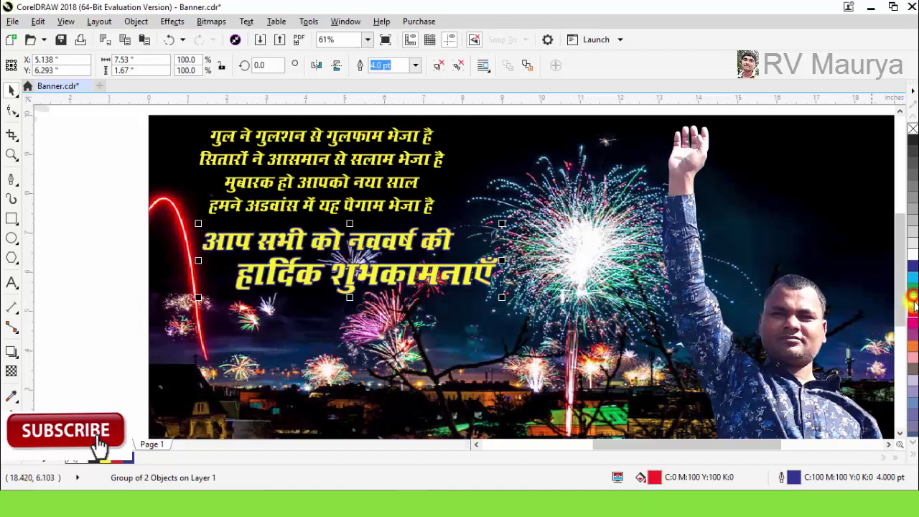
right_click(911, 143)
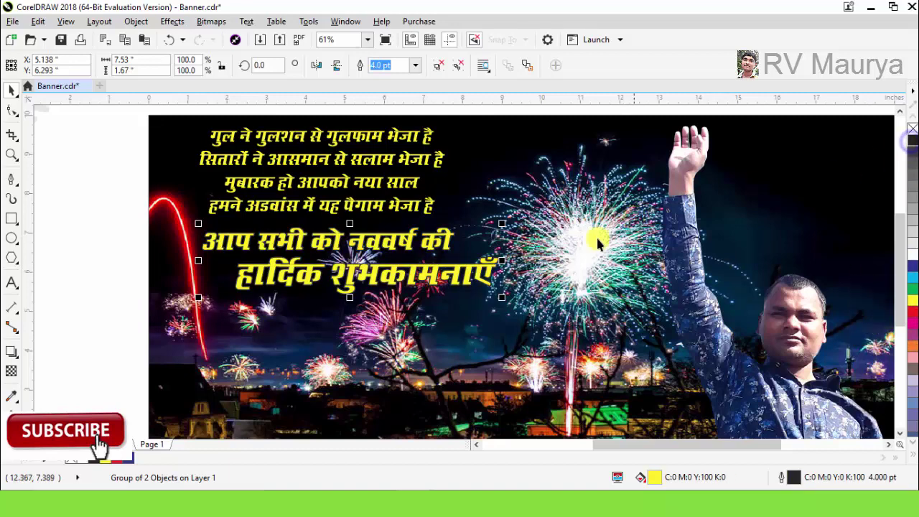
Step: Make the poem white, then shift the greeting right and enlarge it to 105.7%
click(417, 206)
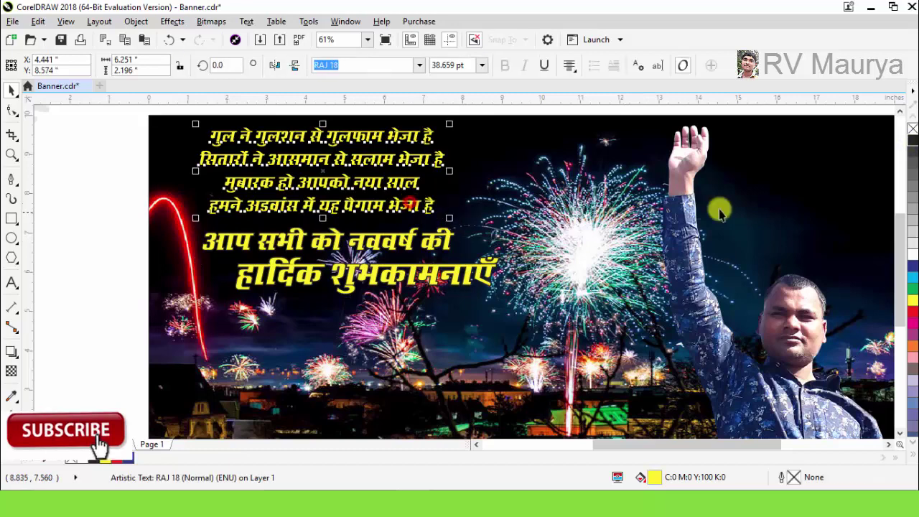
click(910, 250)
click(92, 205)
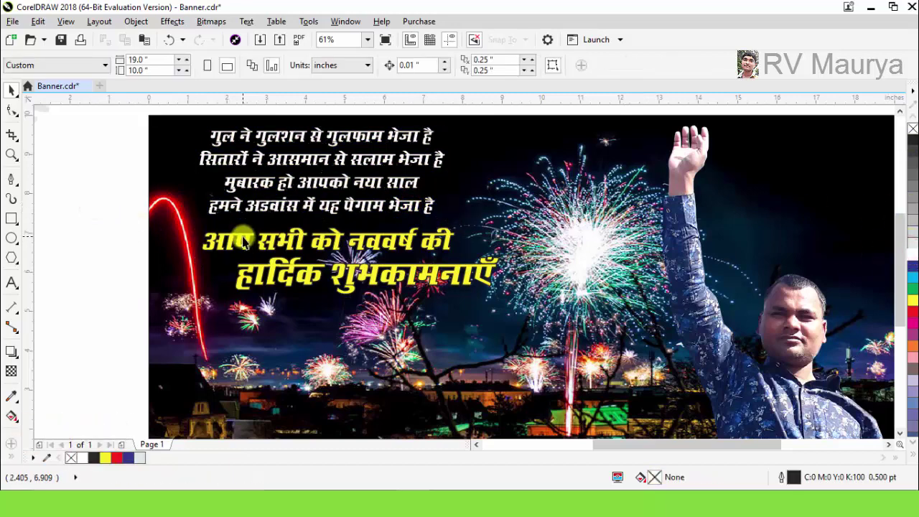
drag(244, 243, 258, 242)
drag(519, 296, 531, 316)
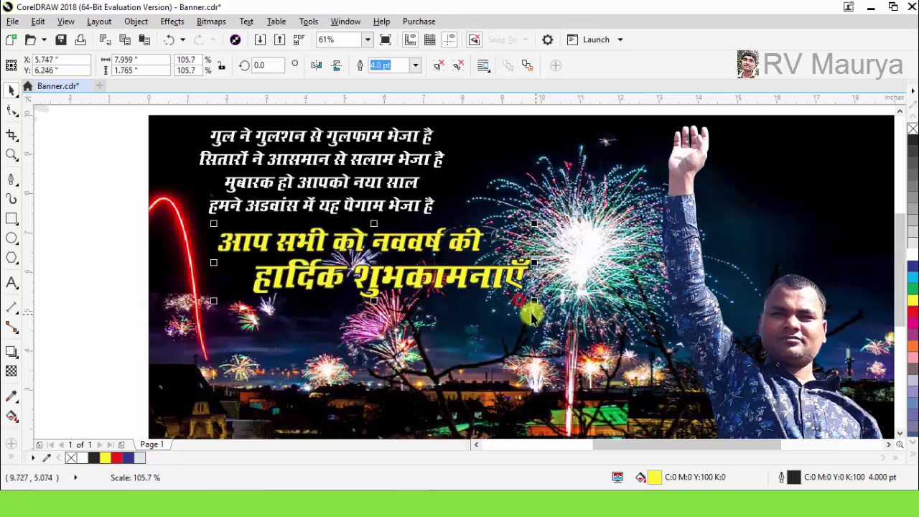
Step: Move the Happy New Year clip art off the page, left of the banner
scroll(433, 242, down, 2)
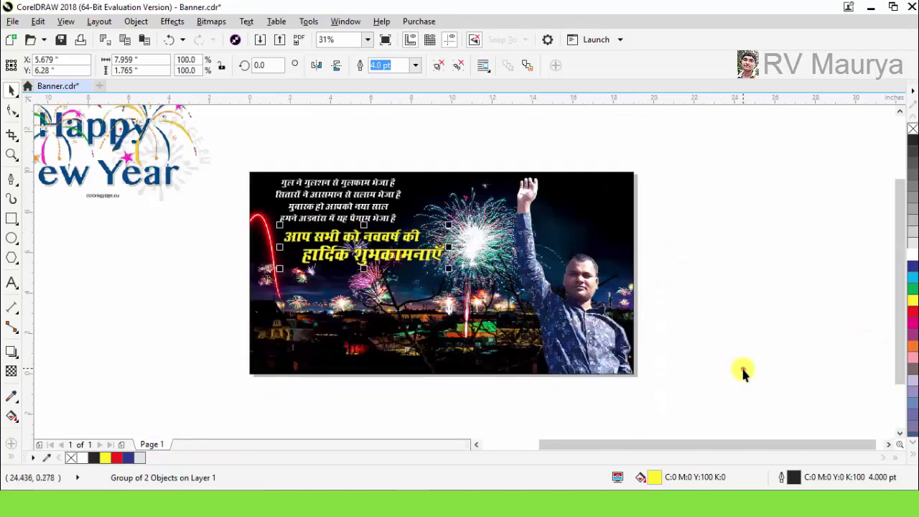
click(743, 369)
drag(216, 144, 187, 188)
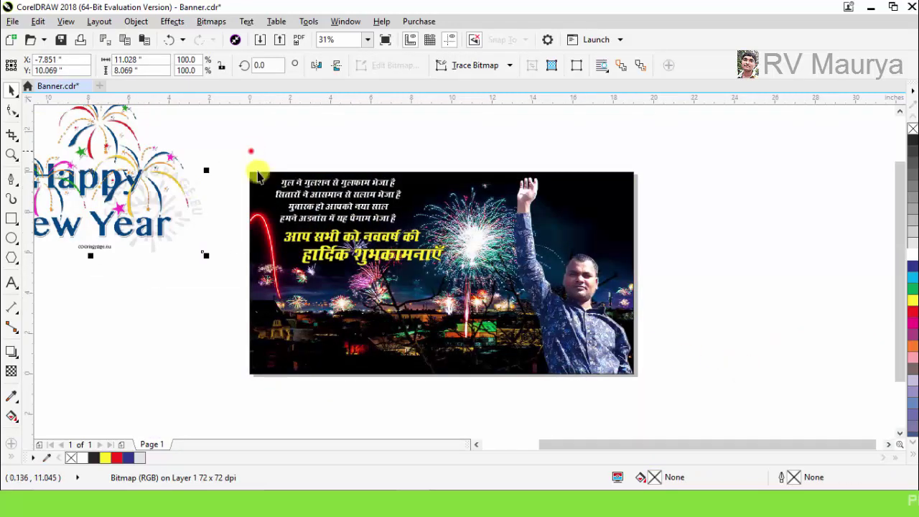
Step: Shrink the white four-line poem to 93.7%, about 36.2 pt
drag(397, 239, 395, 222)
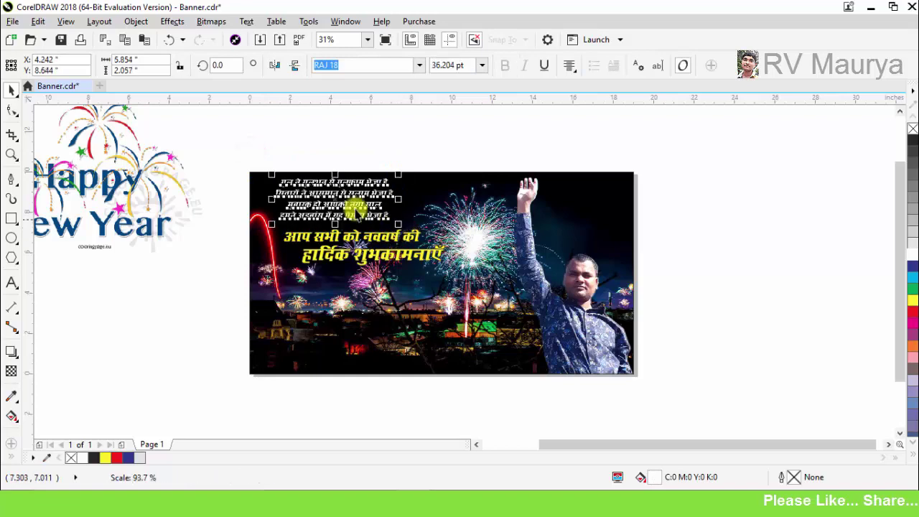
scroll(297, 188, up, 2)
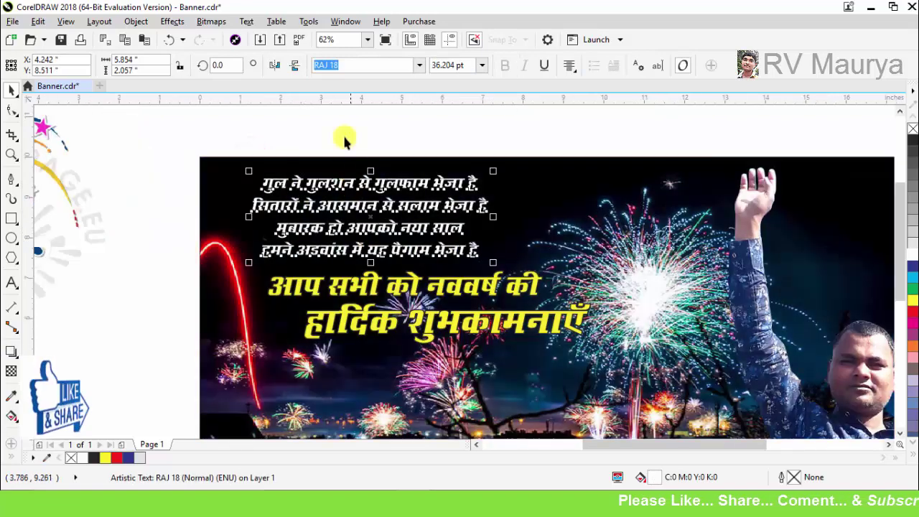
click(343, 124)
click(9, 153)
right_click(379, 211)
right_click(380, 213)
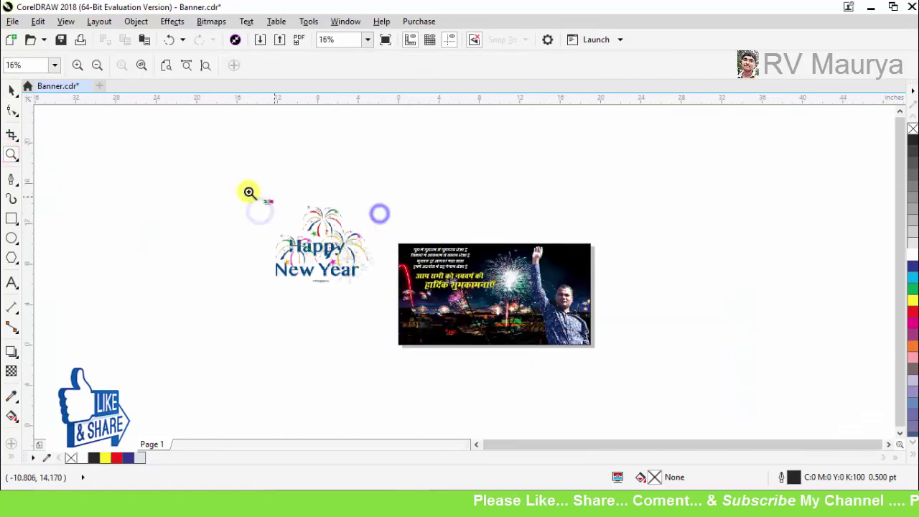
drag(348, 276, 596, 370)
click(11, 90)
Step: Move the red name beside the person and give it an 8 pt outline
key(ctrl+z)
key(ctrl+z)
key(ctrl+z)
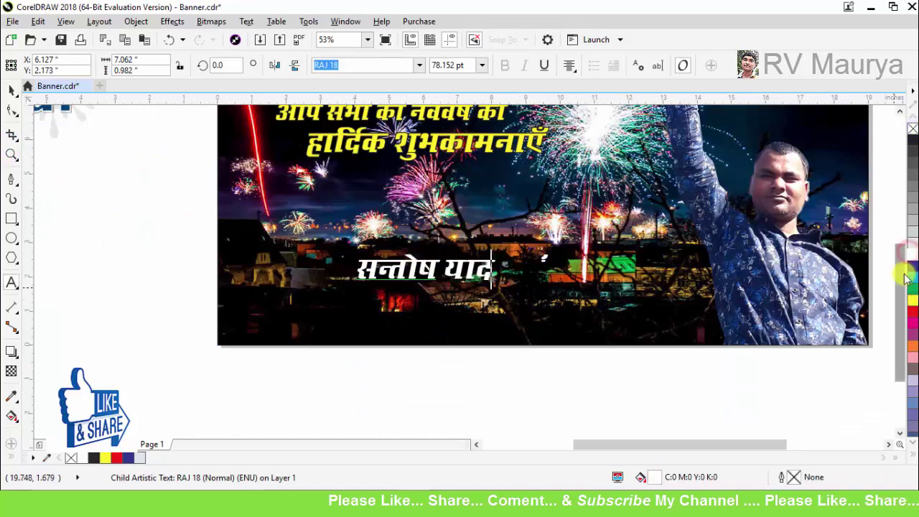
drag(434, 268, 550, 268)
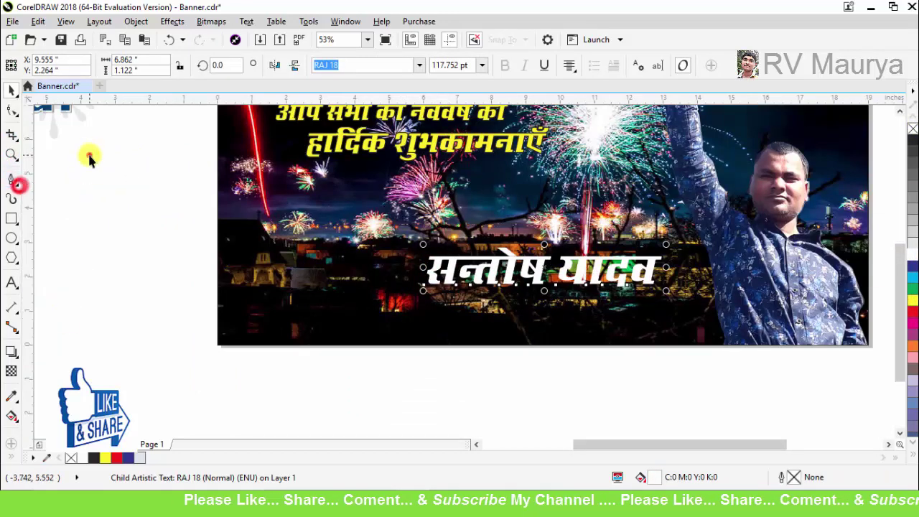
key(F12)
click(371, 160)
click(348, 254)
click(452, 373)
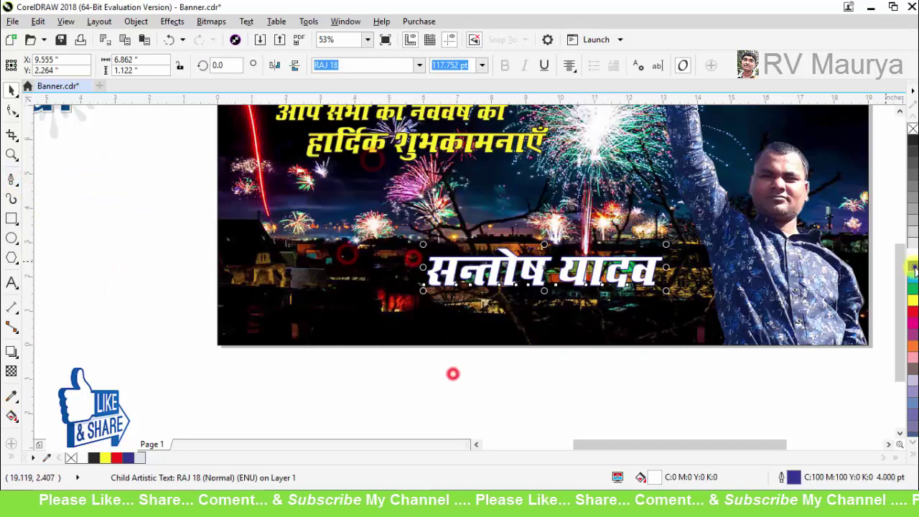
key(F12)
click(373, 156)
text(8)
click(451, 380)
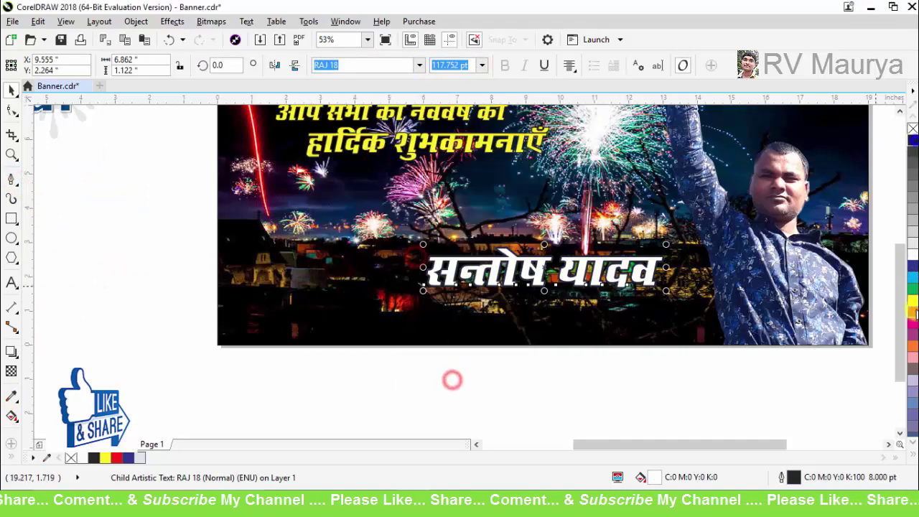
Step: Make a smaller copy of the name below it with a 5 pt outline
click(570, 383)
click(614, 274)
drag(614, 274, 611, 417)
key(F12)
click(373, 156)
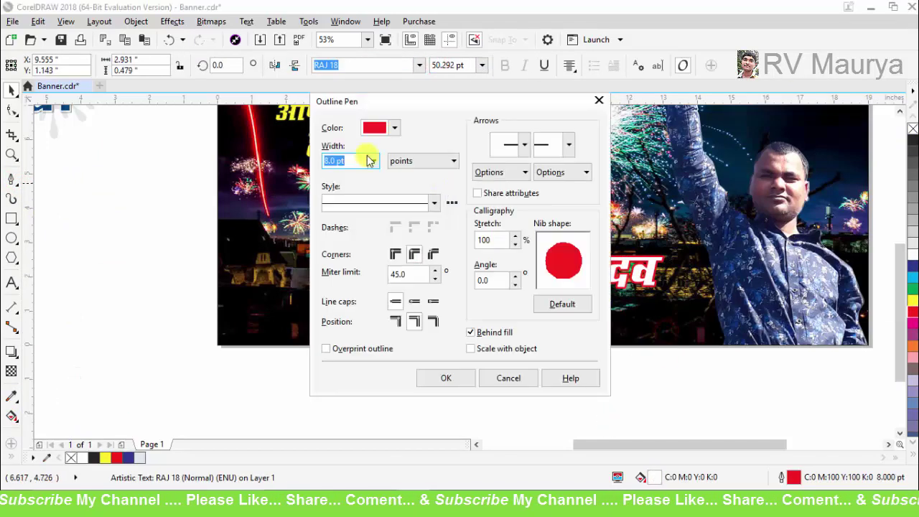
text(5)
click(451, 379)
Step: Retype the copy as two lines: 'जिला मीडिया प्रभारी' and 'समाजवादी पार्टी-बस्ती'
key(F8)
key(ctrl+a)
text(जिला मीडिया प्र)
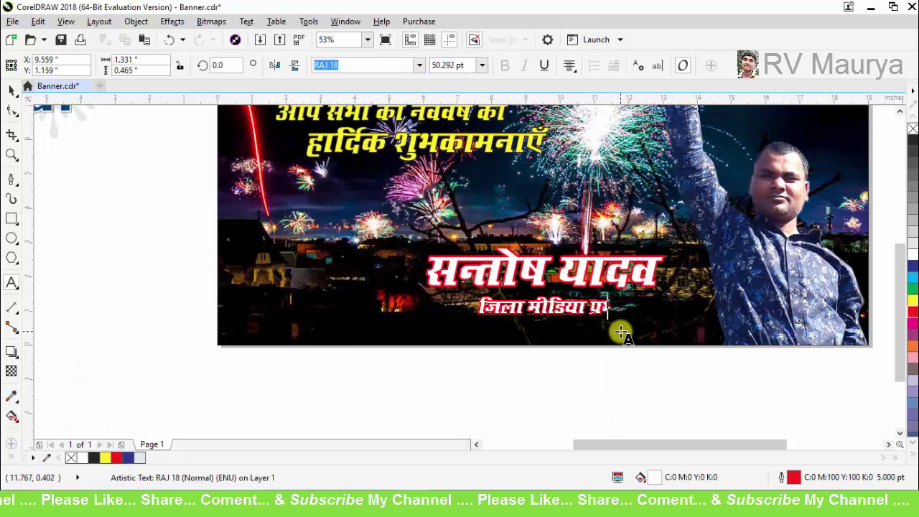
text(भारी)
key(ctrl+space)
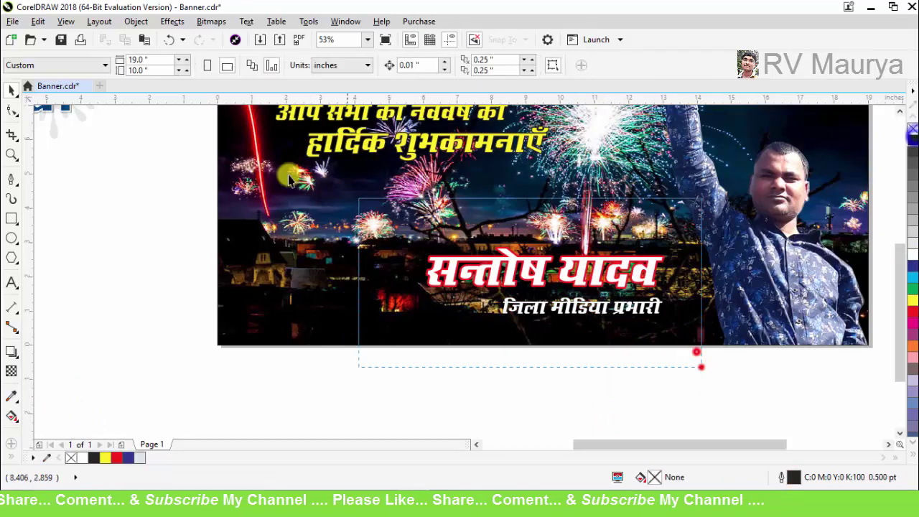
drag(640, 306, 645, 330)
key(Return)
text(समाजवादी पार्टी-बस्ती)
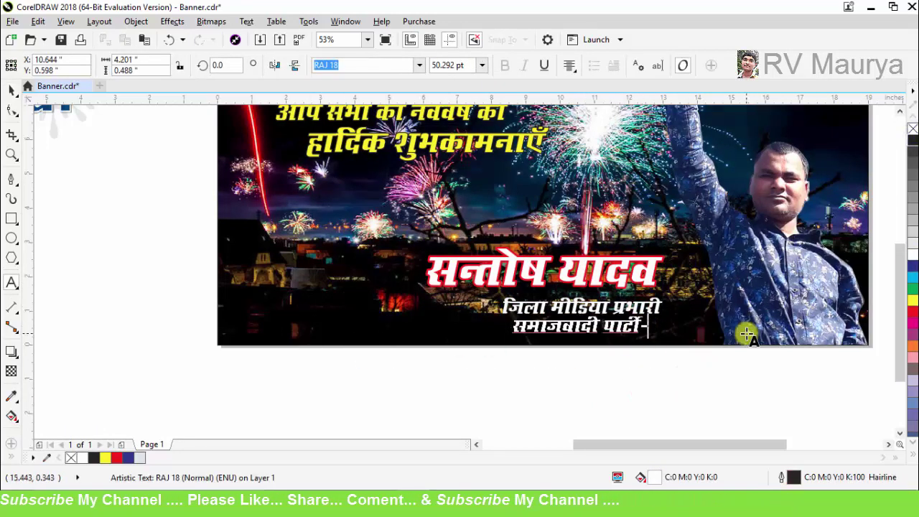
Step: Select the two-line designation and zoom out to view the page's right side
drag(712, 389, 381, 250)
key(F3)
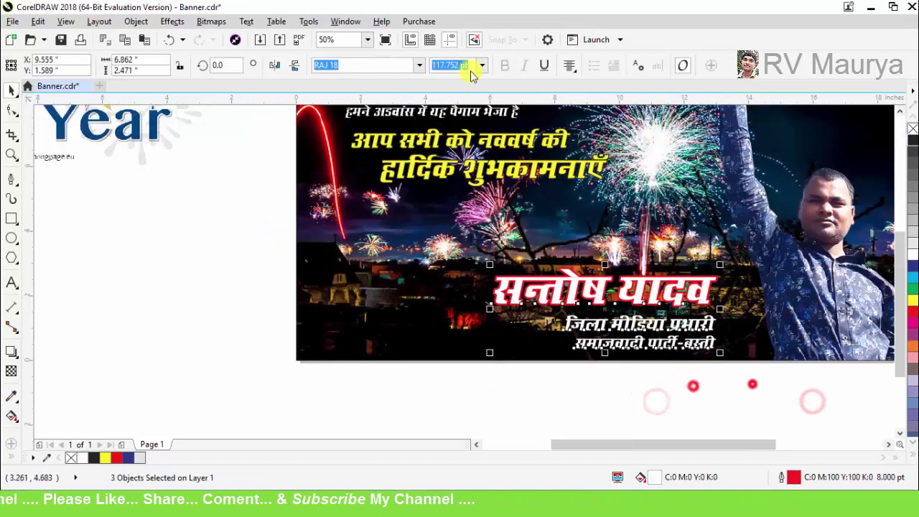
right_click(215, 270)
scroll(770, 254, up, 2)
key(space)
scroll(568, 323, up, 3)
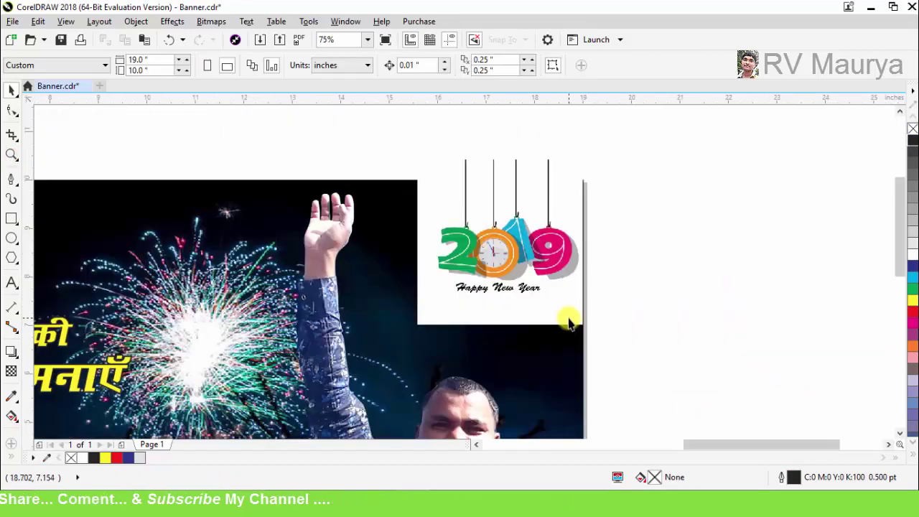
Step: Draw a sweeping freehand curve across the photo and move the 2019 graphic off to the right
click(16, 185)
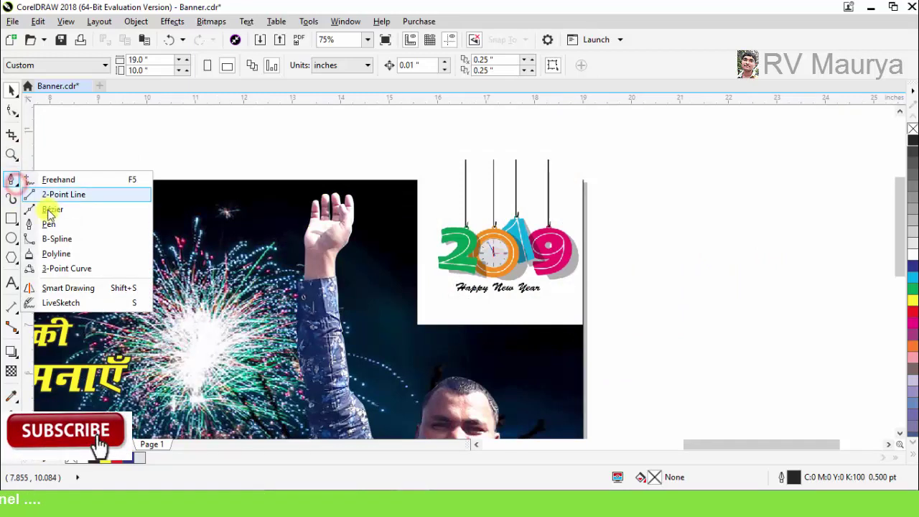
click(44, 181)
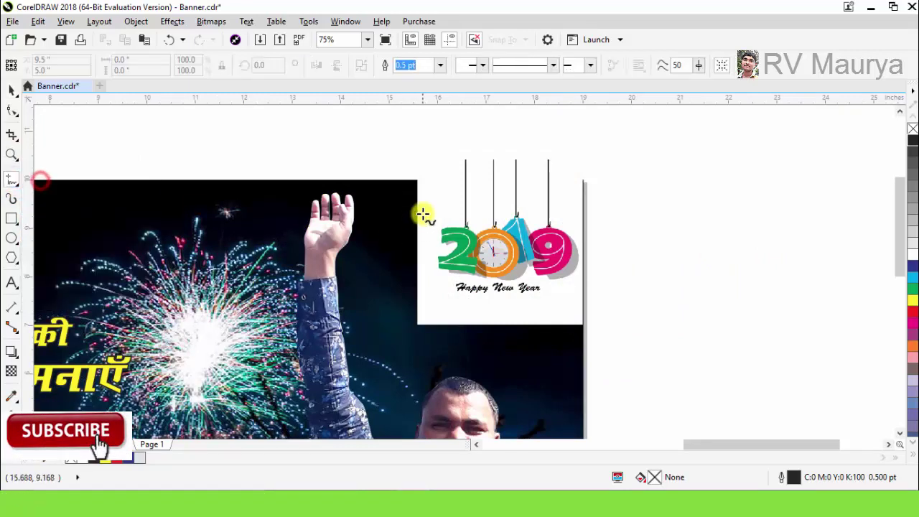
mouse_move(325, 147)
mouse_down()
mouse_move(445, 318)
mouse_move(667, 395)
mouse_up()
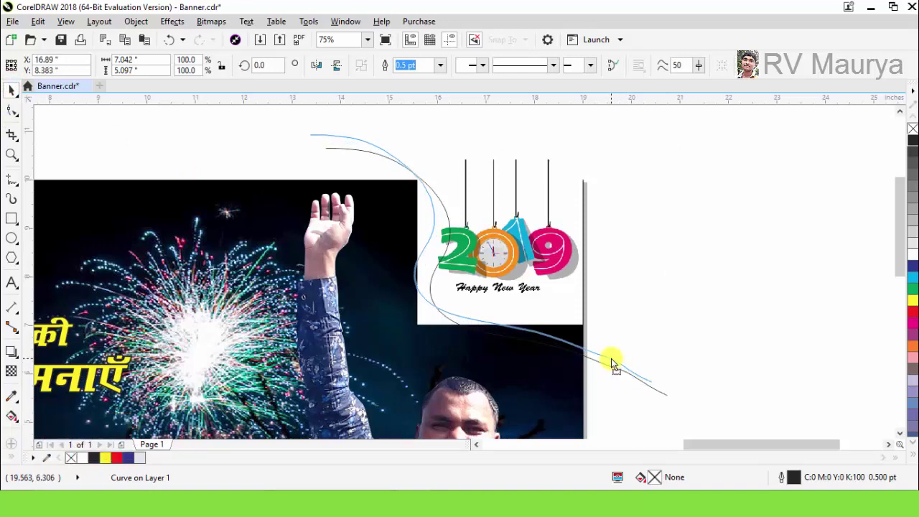
click(730, 303)
drag(562, 249, 797, 244)
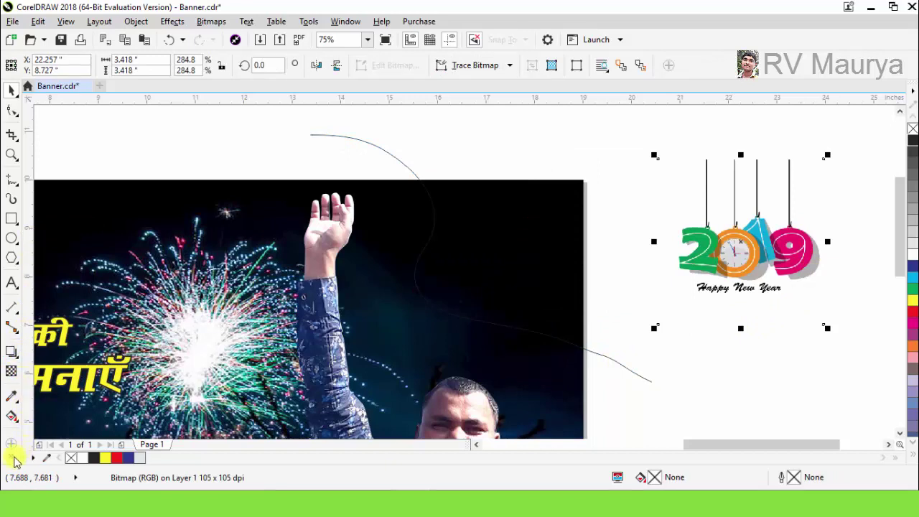
Step: Smart Fill the area right of the curve and select the new wave-edged shape
click(36, 449)
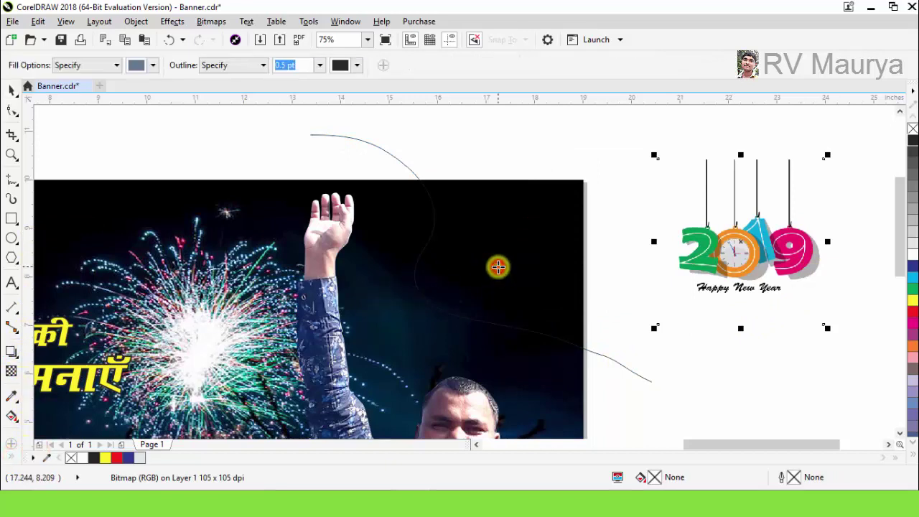
click(498, 267)
click(9, 91)
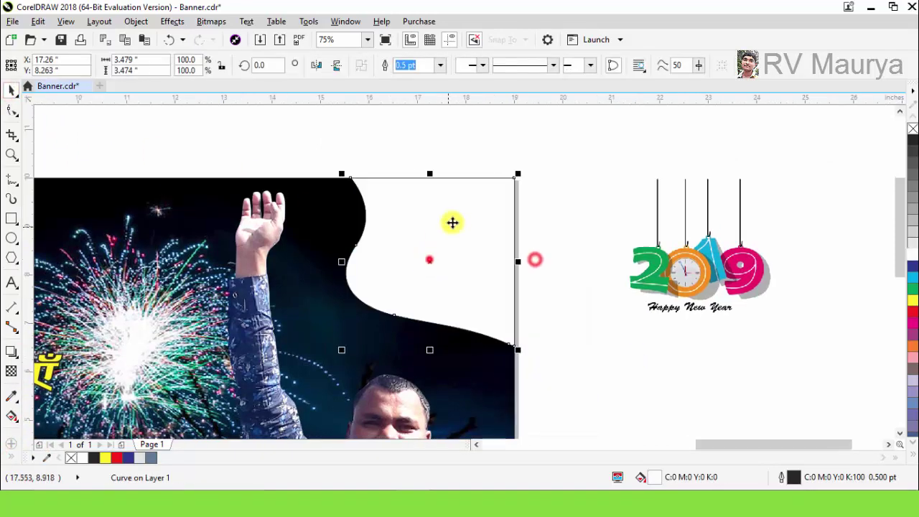
mouse_move(452, 220)
mouse_down()
mouse_move(457, 232)
mouse_move(452, 224)
mouse_up()
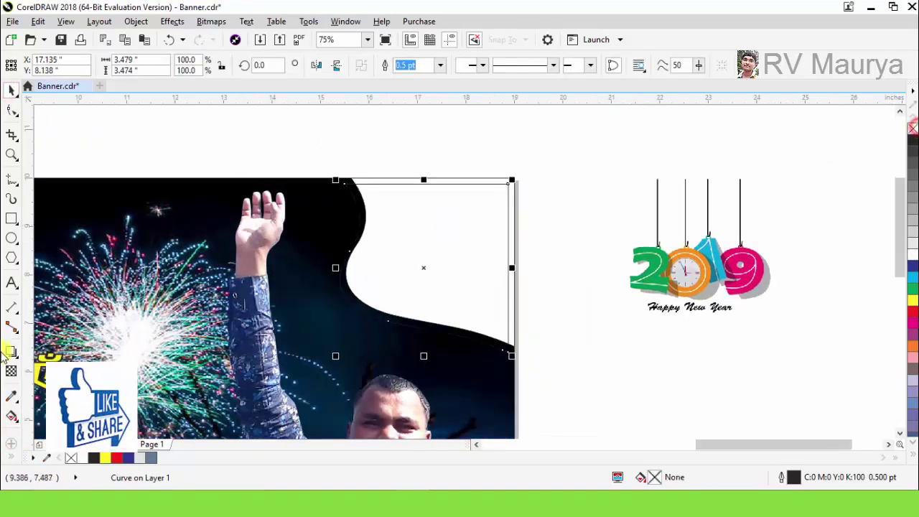
Step: Smart Fill the gap along the wavy edge and color the new strip green
click(10, 458)
click(464, 332)
click(9, 89)
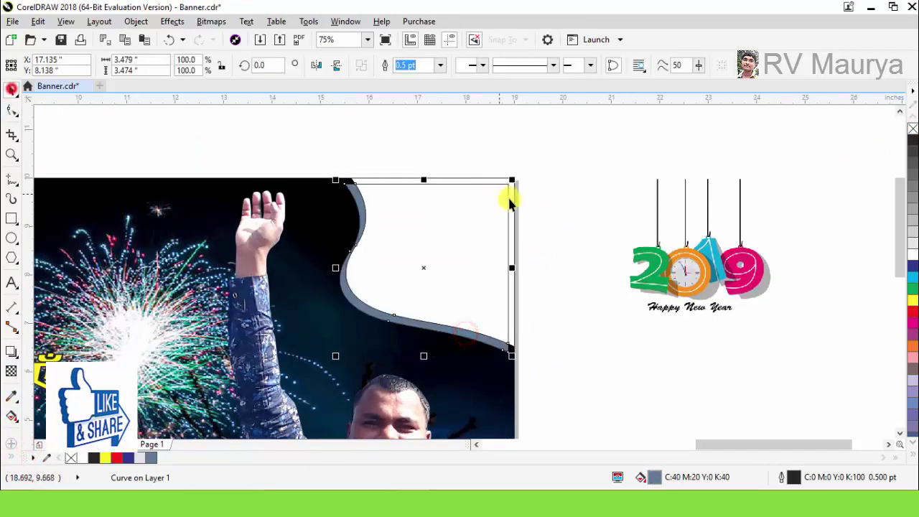
click(509, 186)
click(514, 198)
click(509, 349)
click(912, 342)
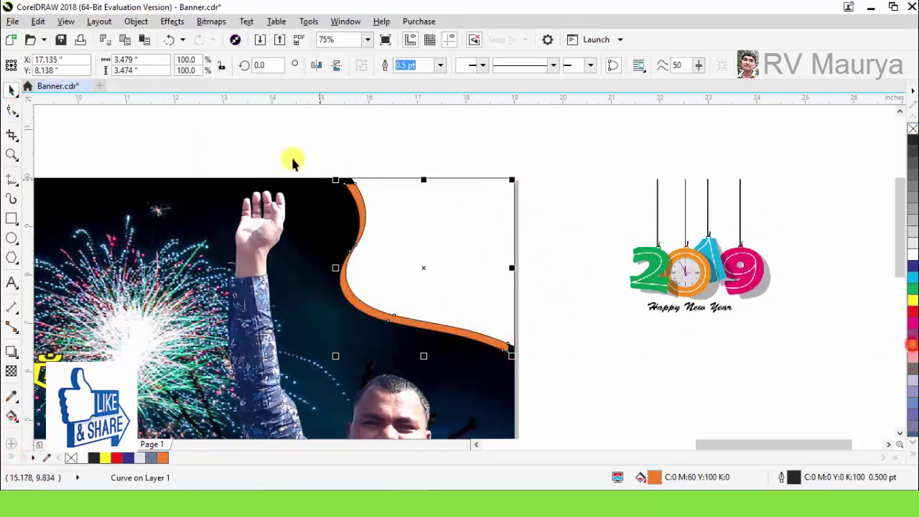
Step: Duplicate the stripe just below the original and color the copy red
drag(290, 156, 638, 402)
click(537, 156)
click(351, 191)
scroll(344, 288, up, 2)
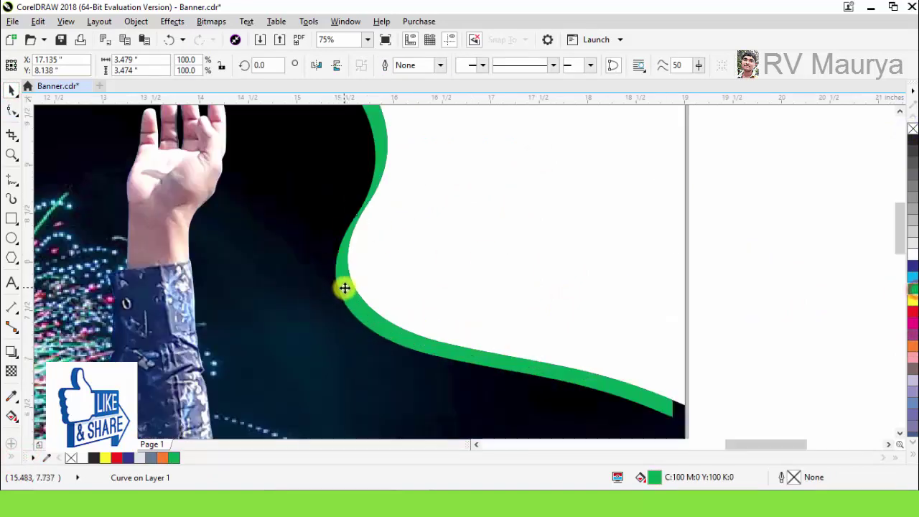
drag(348, 294, 333, 308)
click(910, 313)
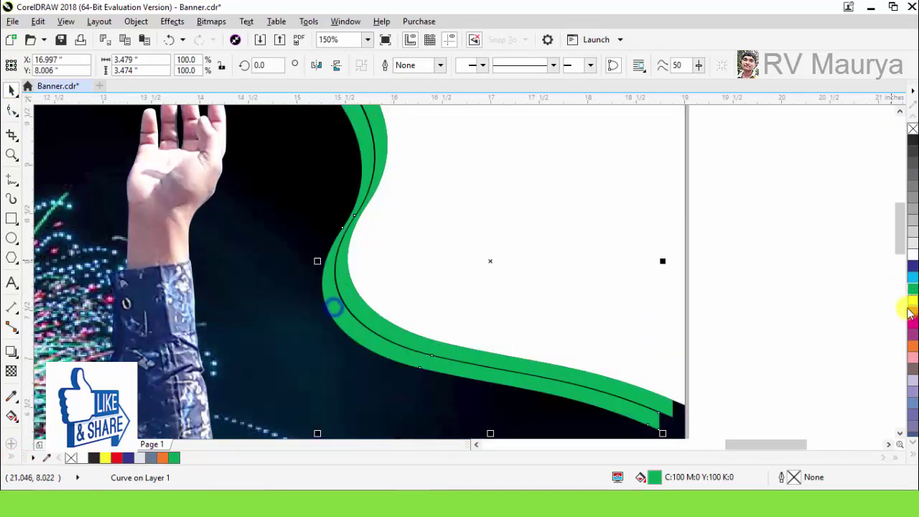
Step: Group the wave stripe pieces, enlarge them slightly, then ungroup them
scroll(577, 299, down, 4)
drag(576, 300, 371, 140)
key(ctrl+g)
scroll(533, 230, up, 2)
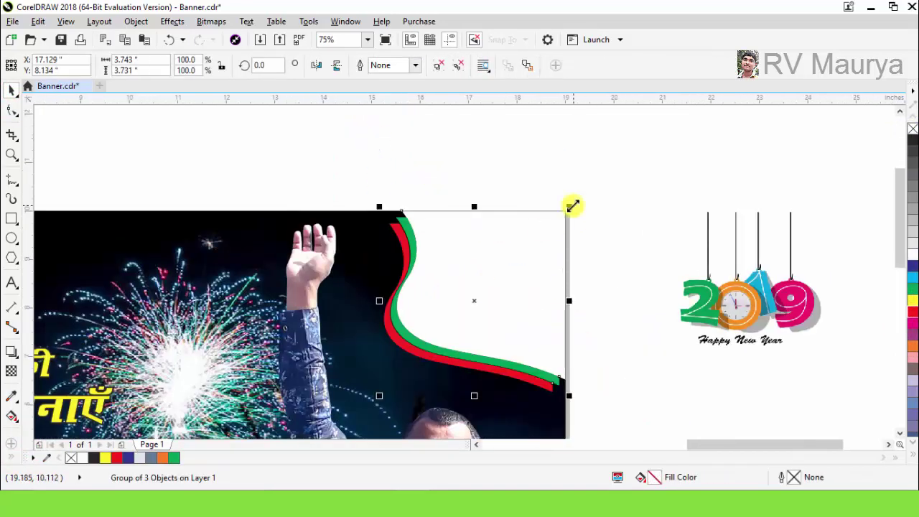
drag(568, 207, 595, 192)
key(ctrl+u)
click(685, 191)
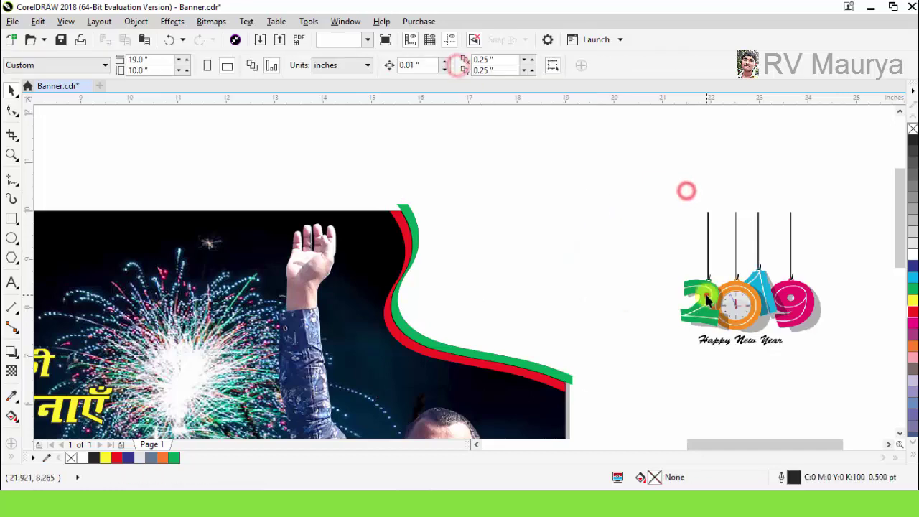
Step: PowerClip the 2019 graphic inside the white wave, nudging it slightly left
right_click(706, 295)
click(761, 112)
click(479, 283)
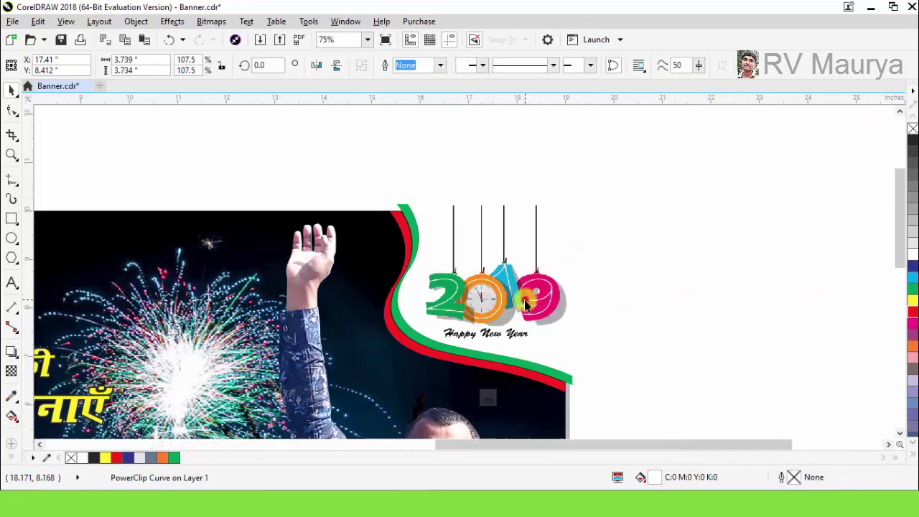
ctrl+click(520, 294)
drag(520, 293, 508, 290)
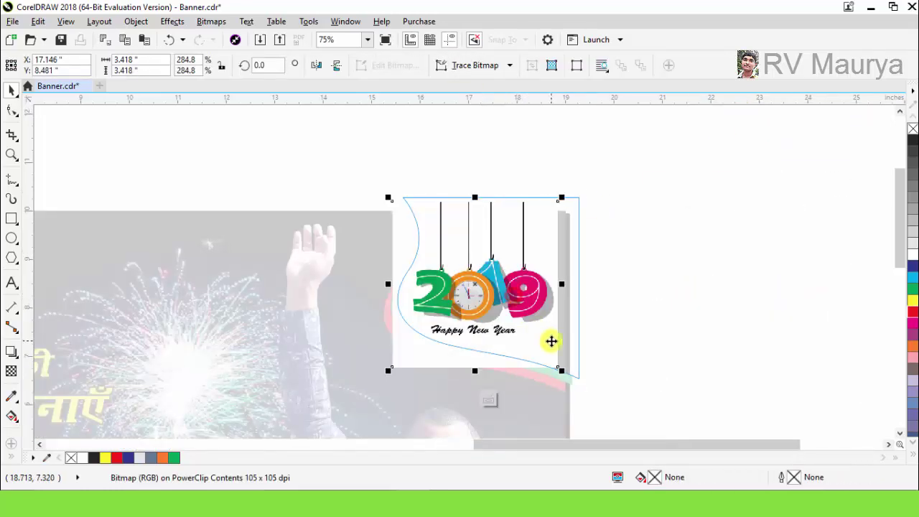
ctrl+click(646, 364)
Step: Group the wave and stripe pieces and PowerClip them inside the fireworks photo frame
drag(651, 411, 335, 98)
click(604, 67)
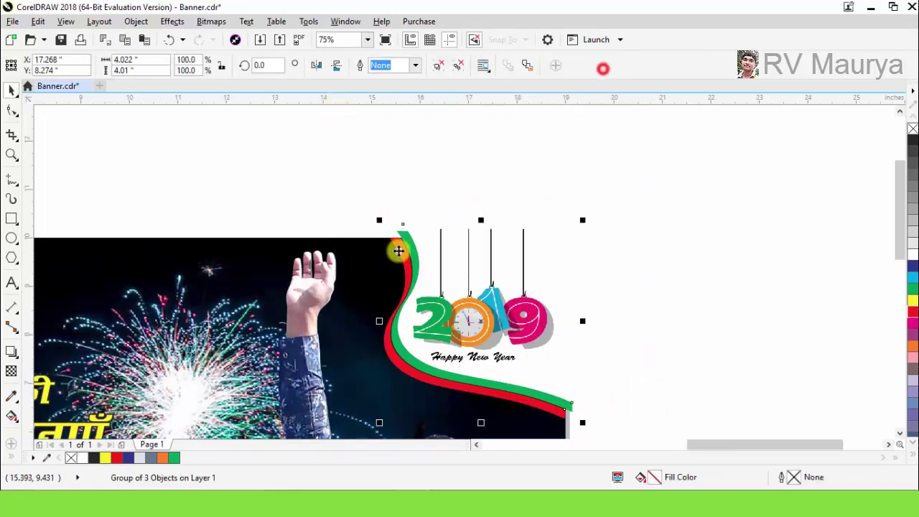
right_click(407, 243)
click(461, 122)
click(563, 308)
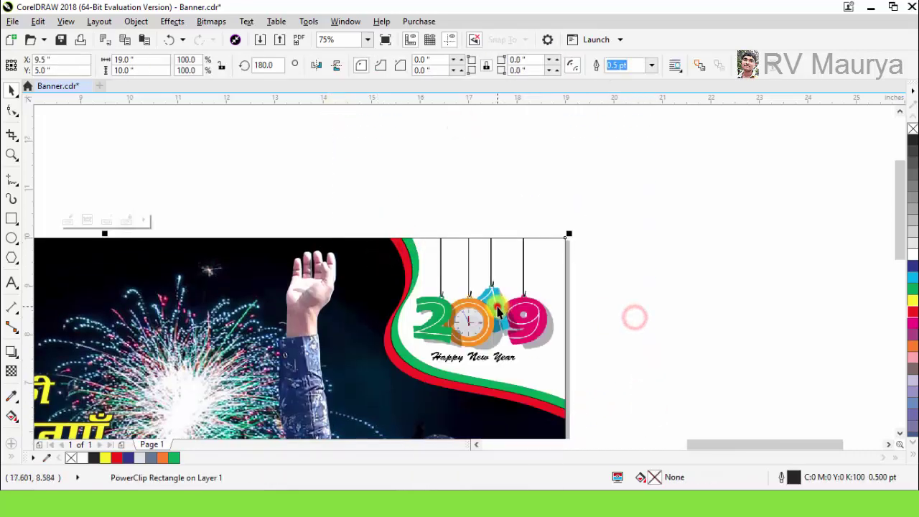
ctrl+click(436, 290)
ctrl+click(619, 312)
Step: Select the seven banner objects, then deselect and zoom in on the finished banner
scroll(529, 208, down, 4)
drag(596, 379, 295, 177)
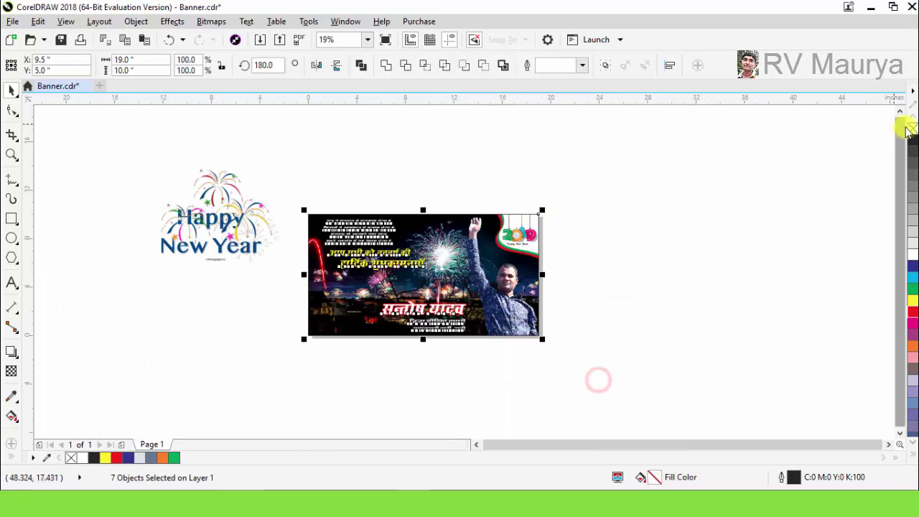
click(716, 242)
drag(489, 363, 292, 178)
click(643, 375)
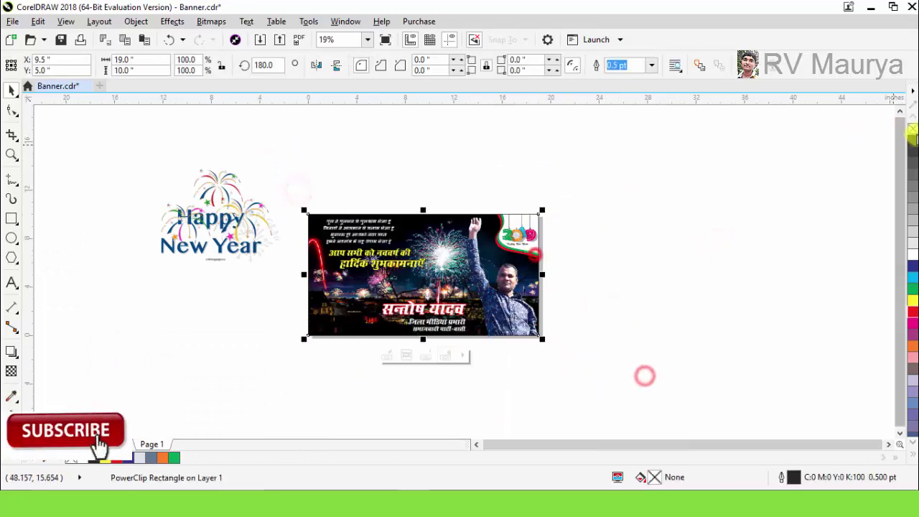
click(621, 376)
drag(621, 375, 299, 158)
click(578, 184)
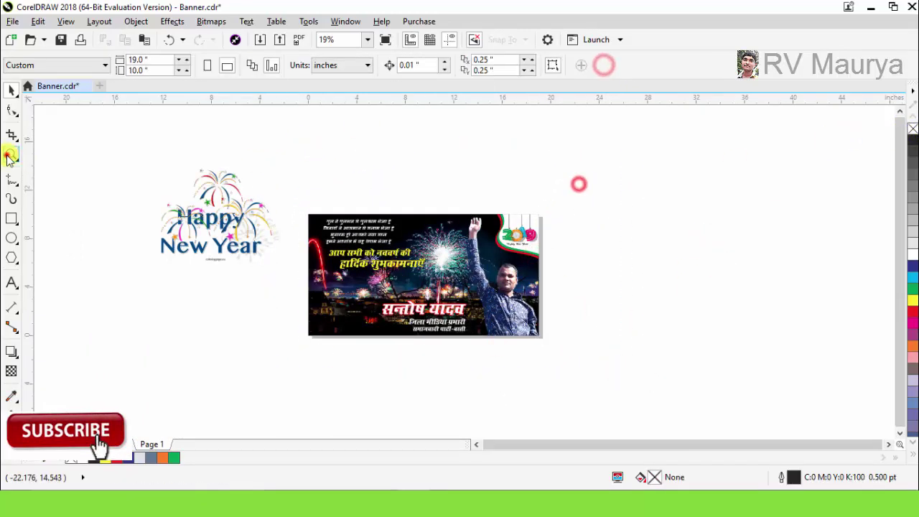
key(z)
drag(306, 211, 567, 369)
drag(199, 106, 746, 387)
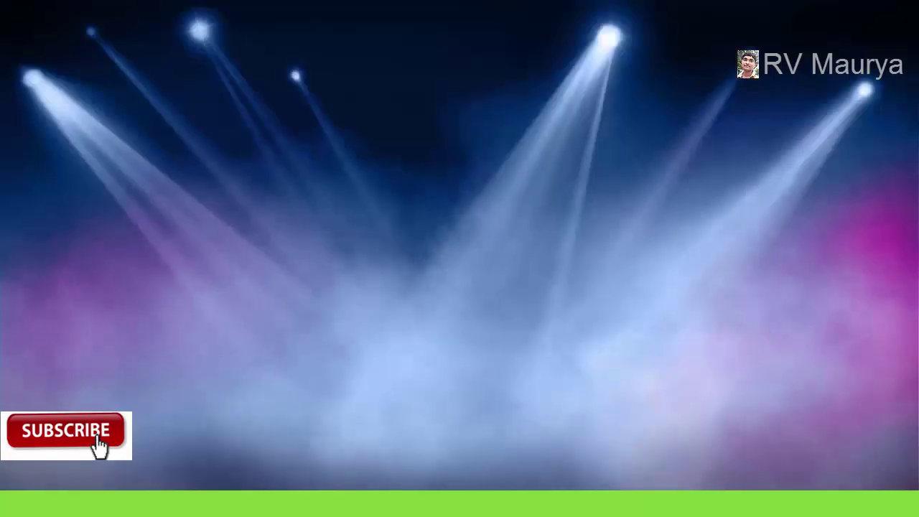